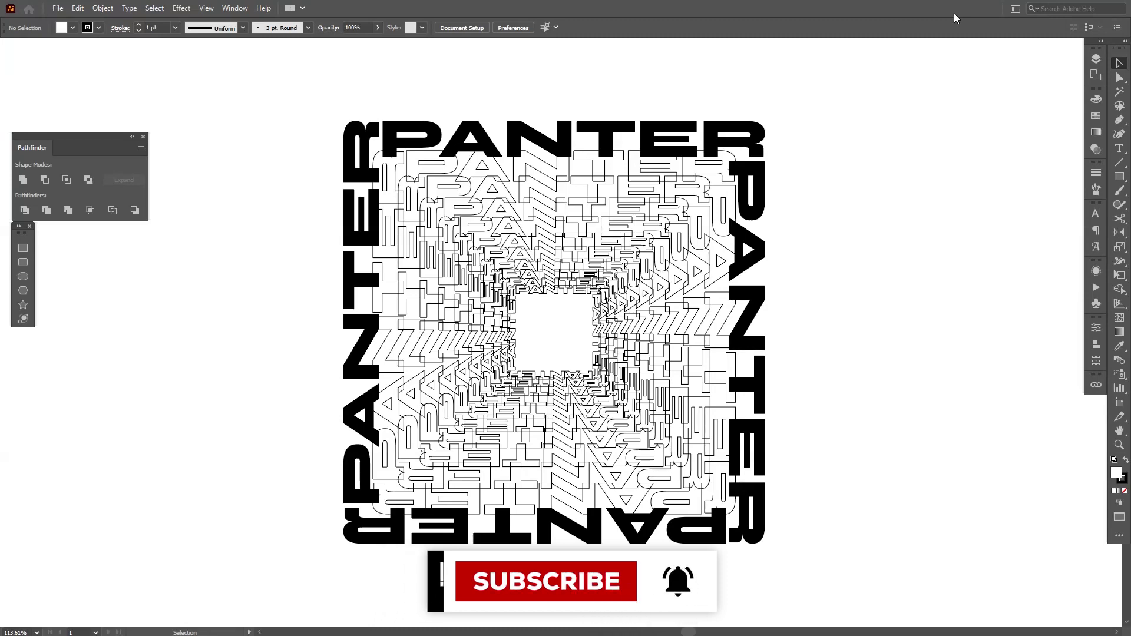
Step: Delete the old tunnel artwork and add a new horizontal PANTER text line on the canvas
{"action": "left_click", "coordinate": [521, 362]}
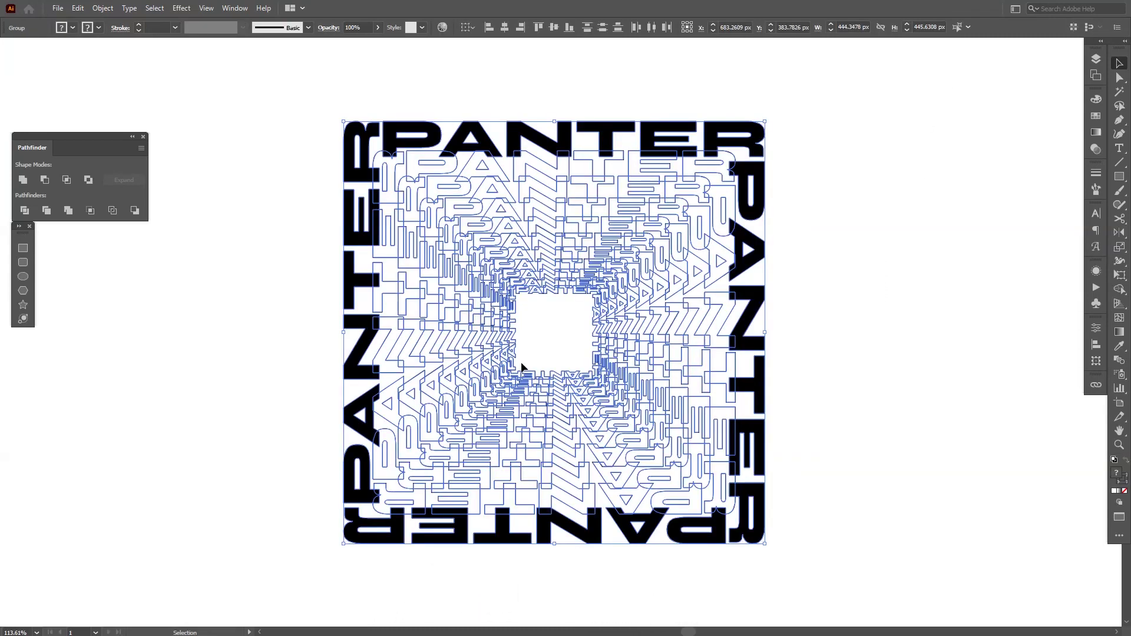
{"action": "key", "text": "Delete"}
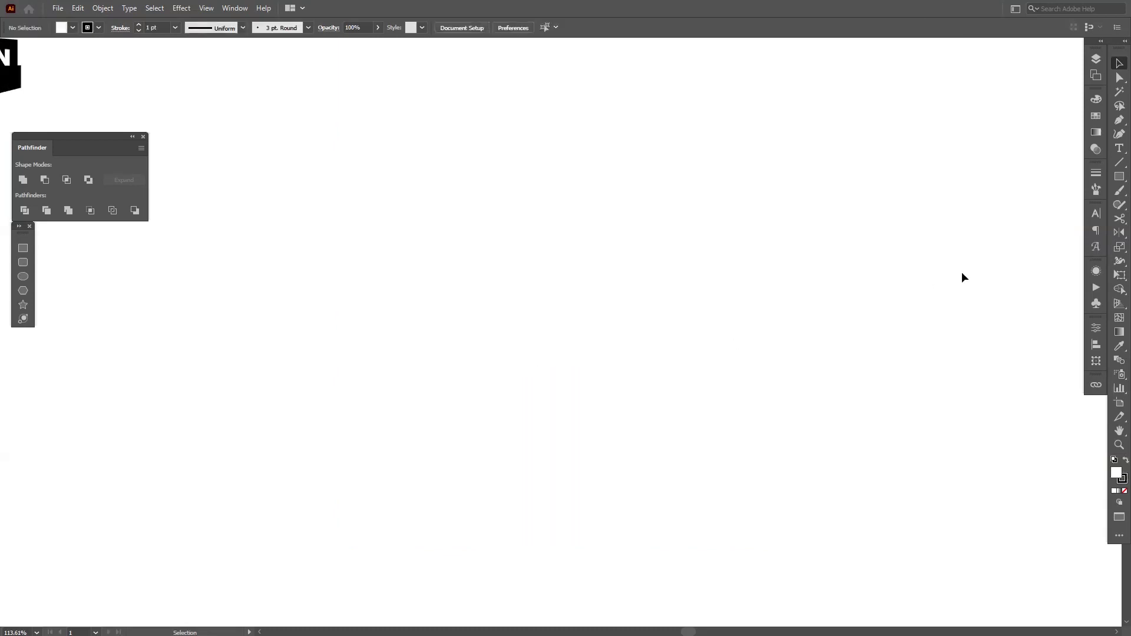
{"action": "left_click", "coordinate": [1119, 148]}
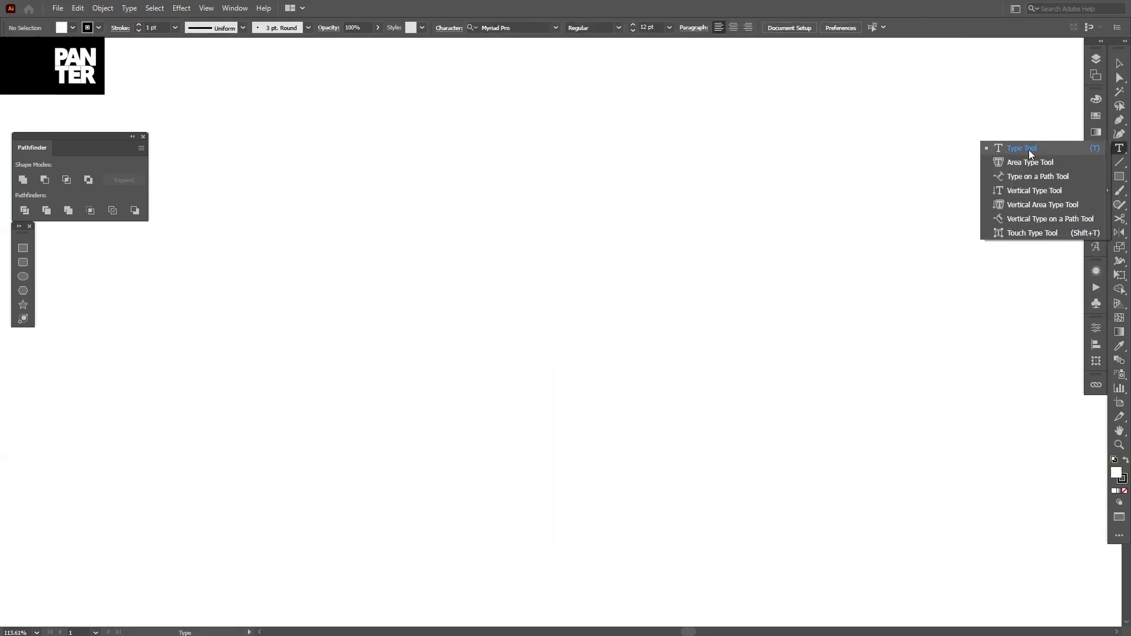
{"action": "left_click", "coordinate": [1028, 150]}
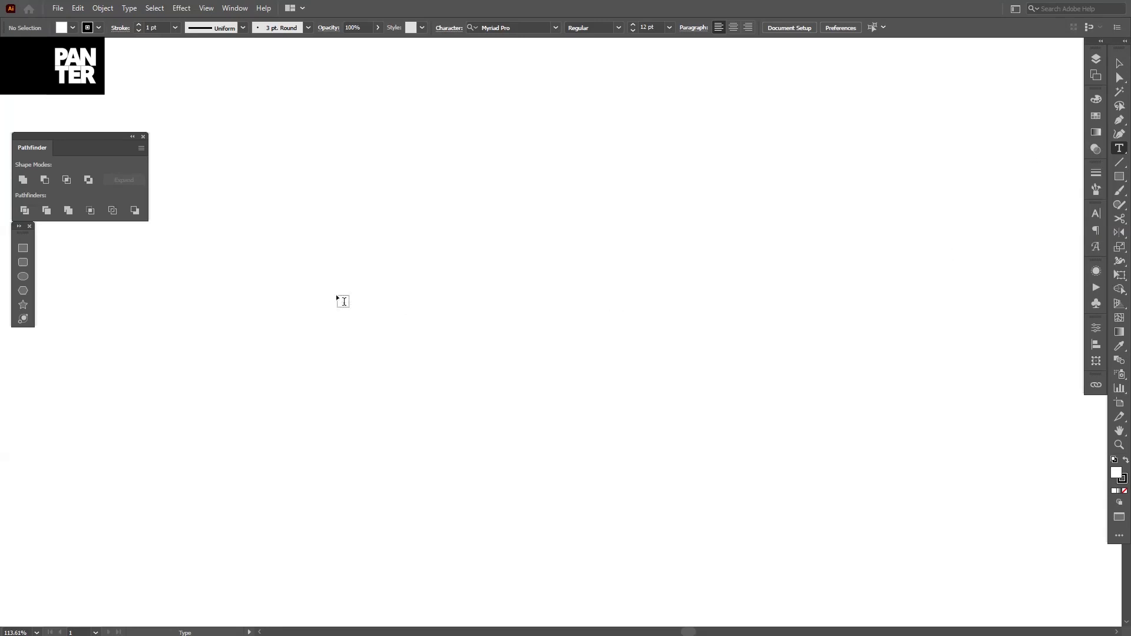
{"action": "left_click", "coordinate": [471, 286]}
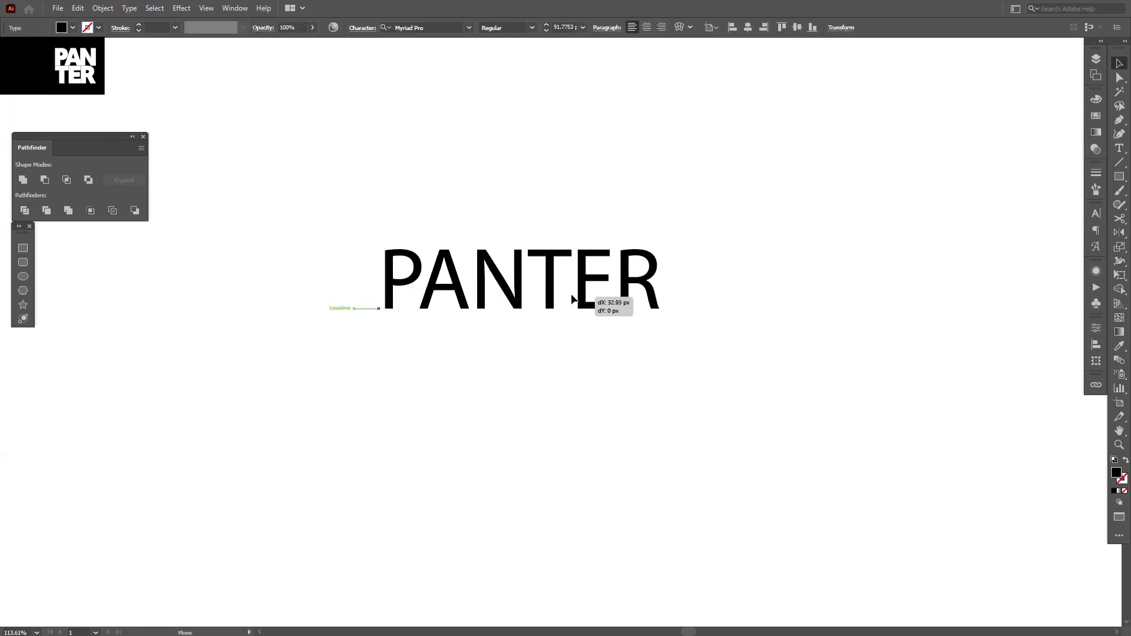
{"action": "key", "text": "Escape"}
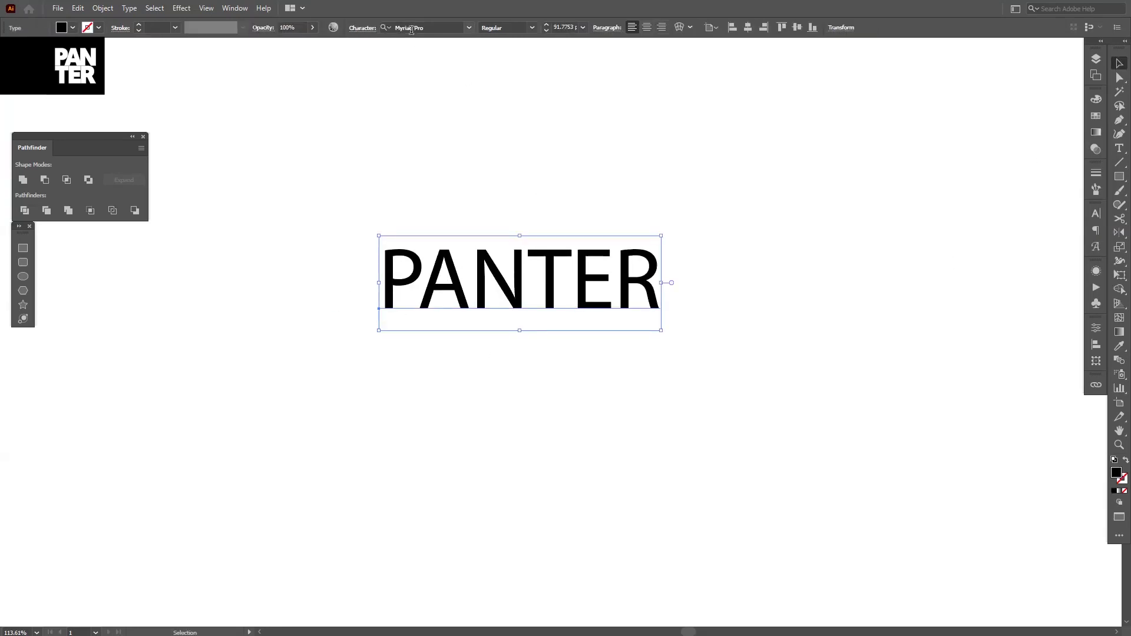
Step: Set the PANTER text's font to Syne ExtraBold
{"action": "left_click", "coordinate": [411, 29]}
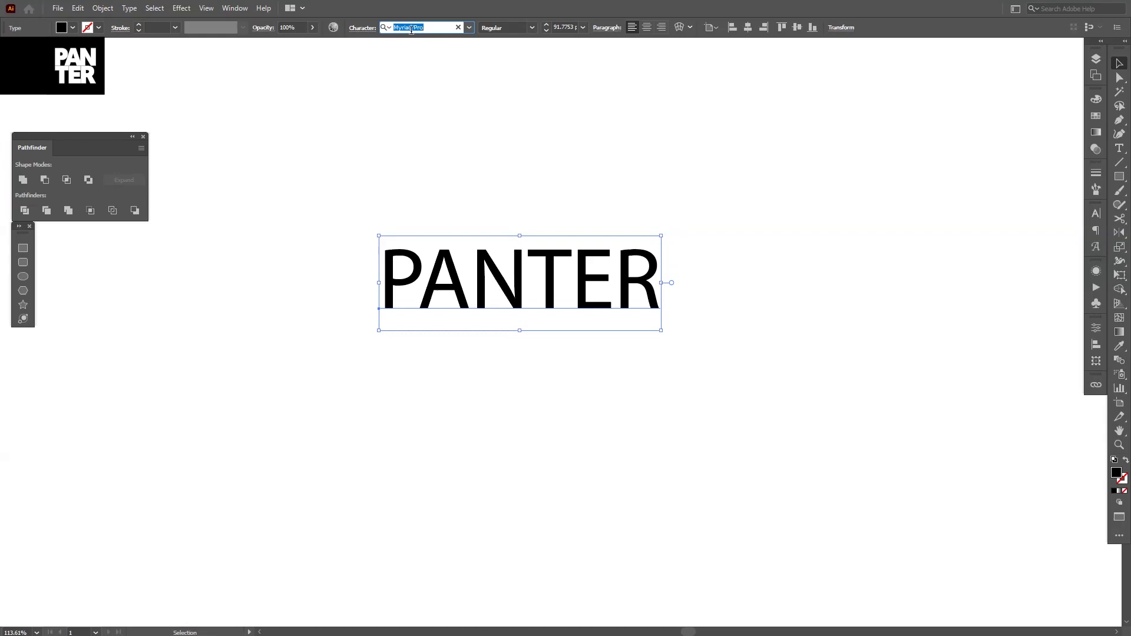
{"action": "type", "text": "sy"}
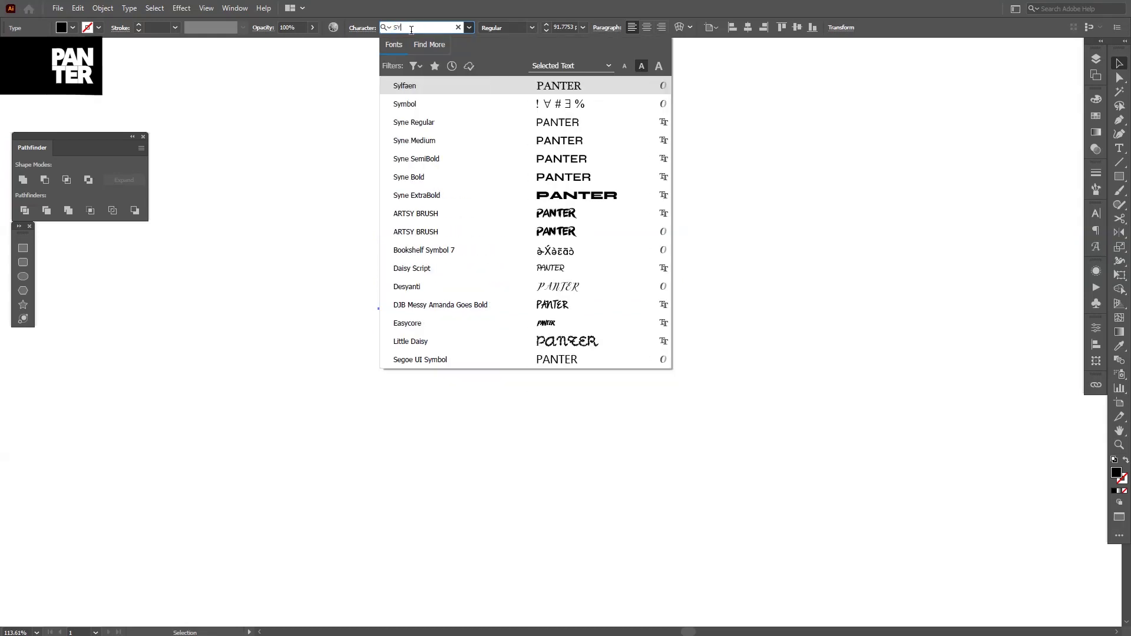
{"action": "type", "text": "n"}
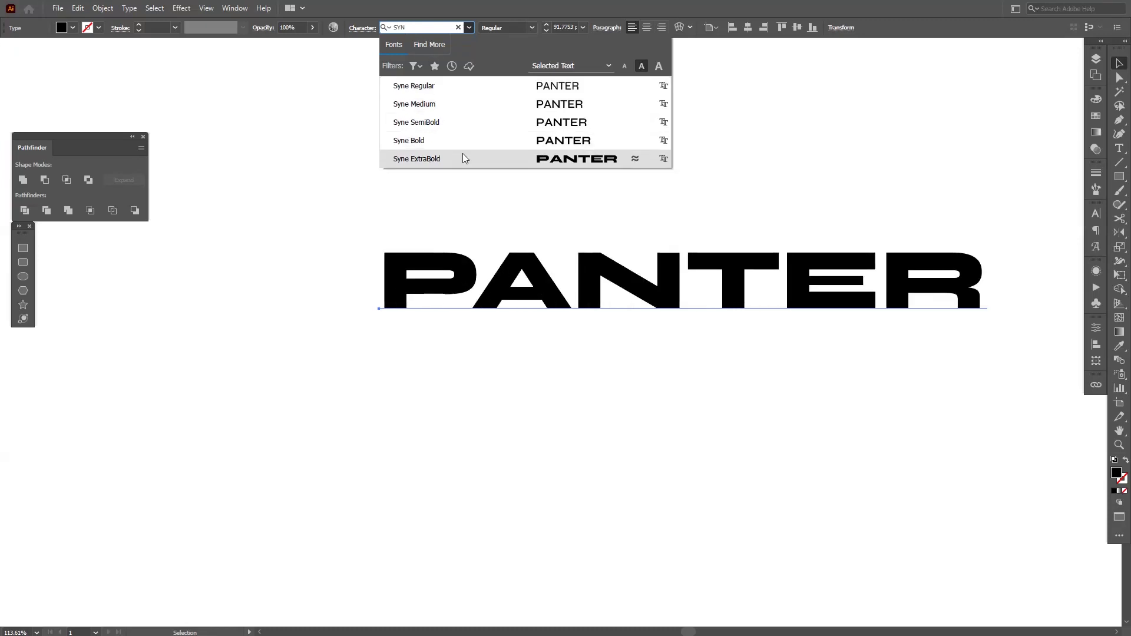
{"action": "left_click", "coordinate": [430, 164]}
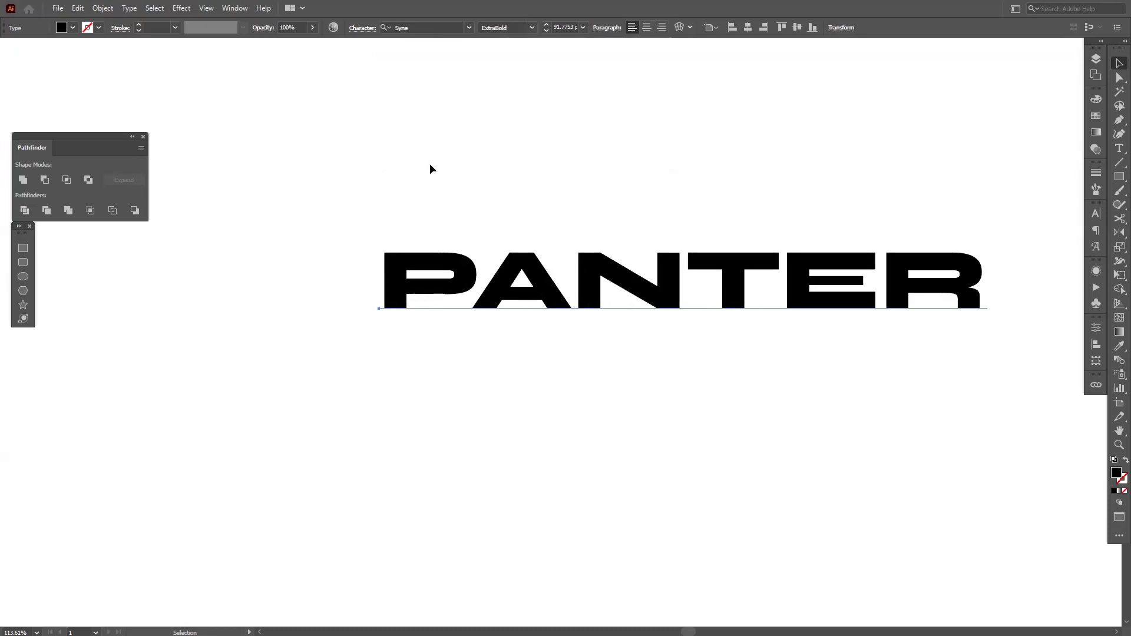
Step: Move the PANTER text up and left and expand it into outlines
{"action": "left_click_drag", "start_coordinate": [755, 295], "coordinate": [625, 235]}
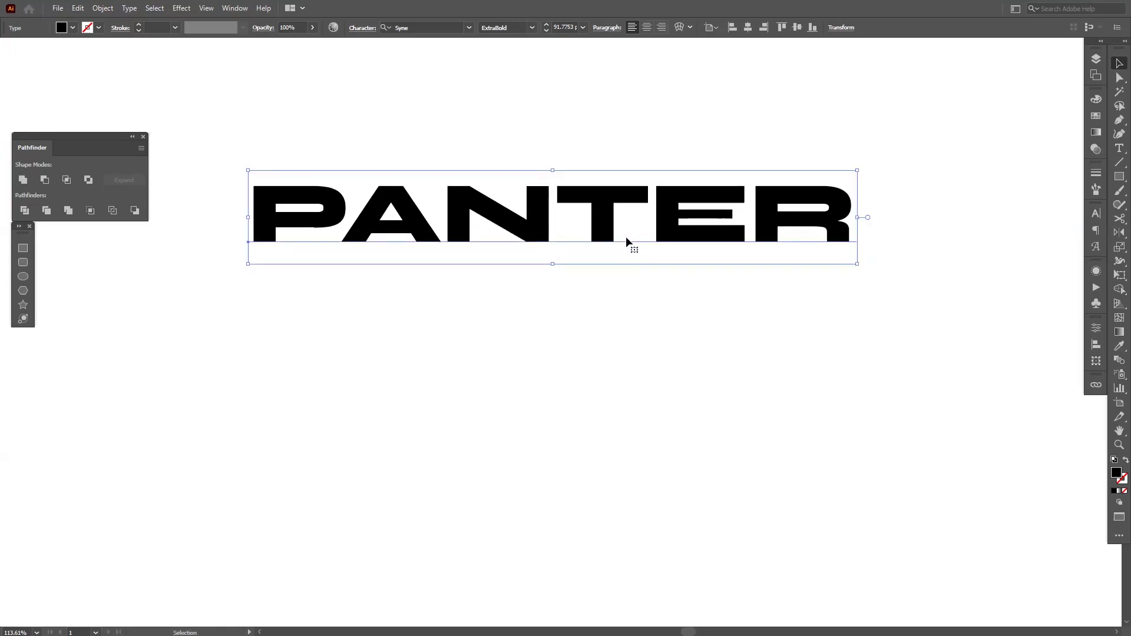
{"action": "left_click", "coordinate": [103, 8]}
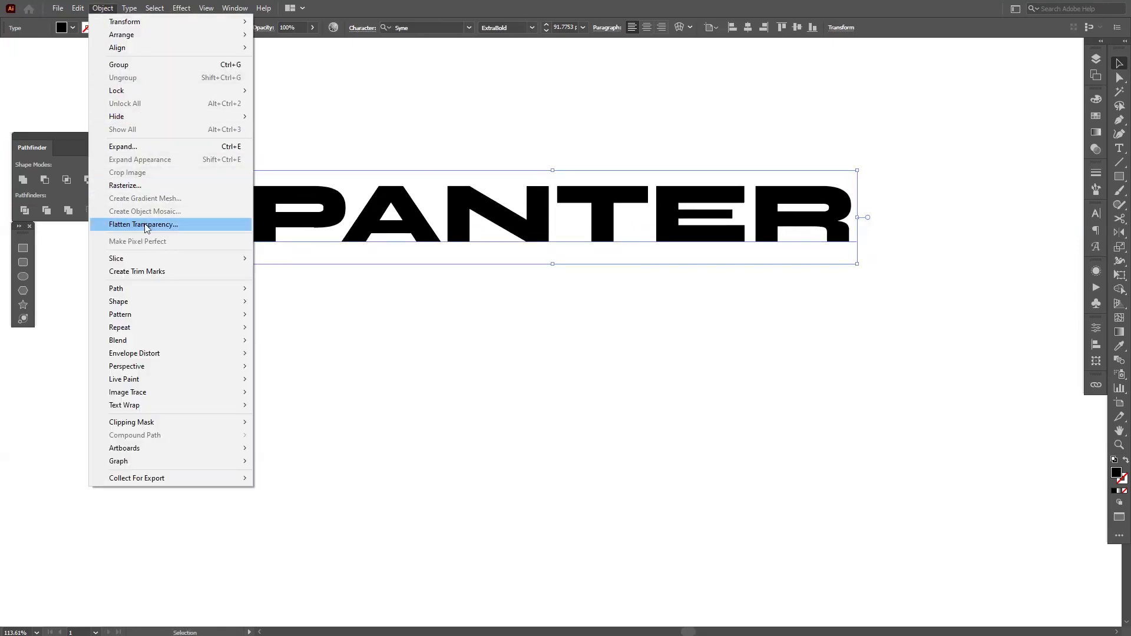
{"action": "left_click", "coordinate": [152, 146]}
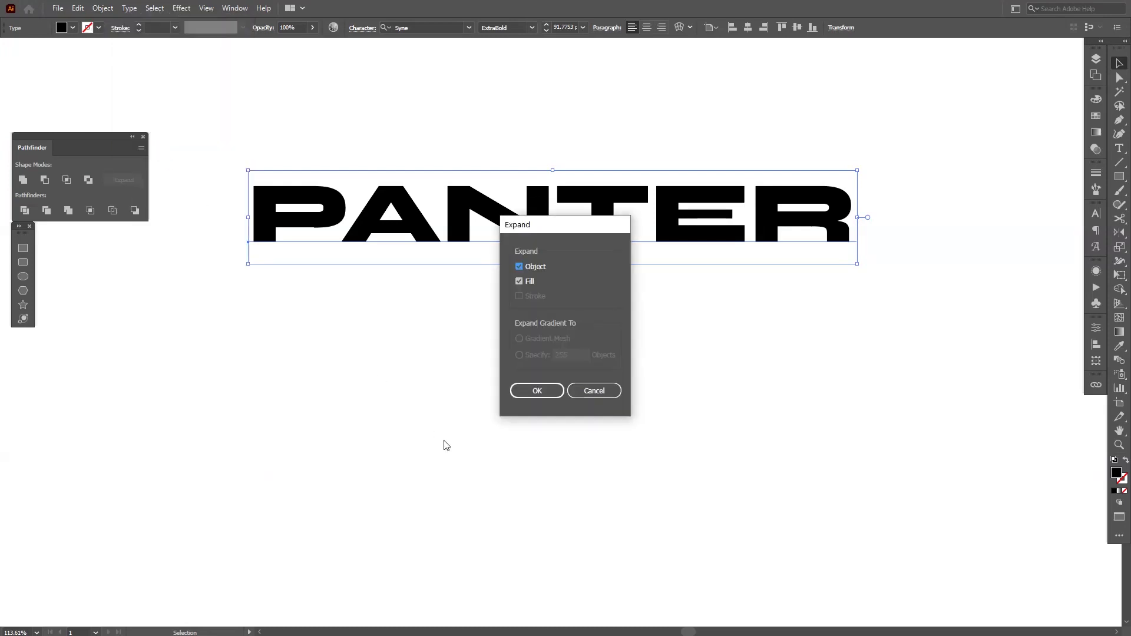
{"action": "left_click", "coordinate": [534, 391]}
{"action": "key", "text": "ctrl+1"}
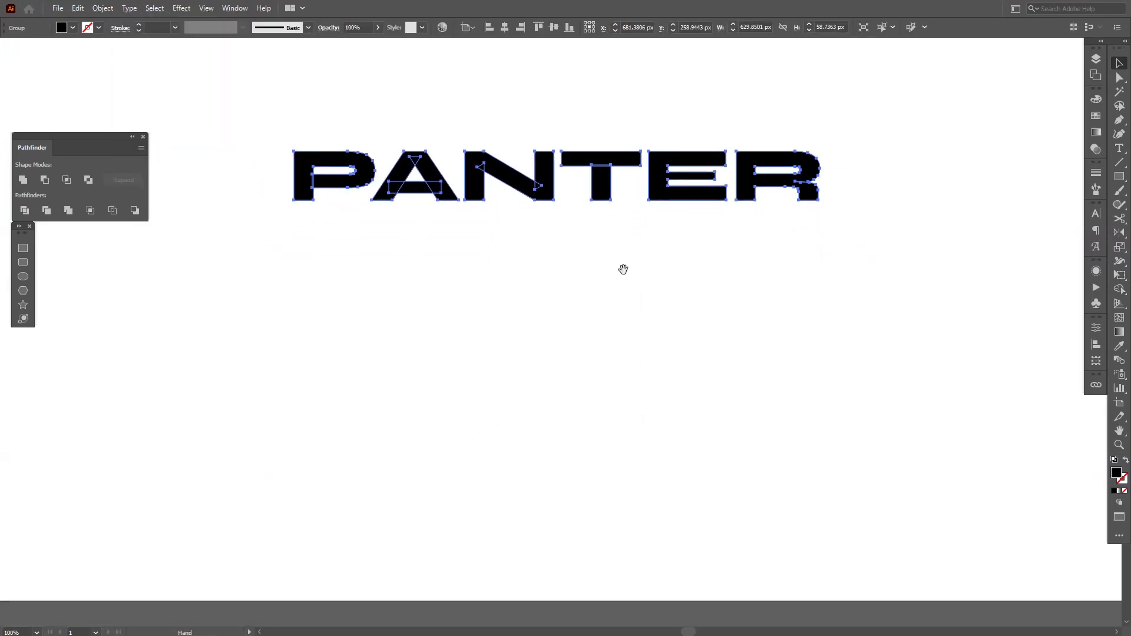
Step: Unite each letter's overlapping pieces into single solid shapes with Pathfinder
{"action": "scroll", "coordinate": [423, 203], "scroll_direction": "up", "scroll_amount": 2, "text": "alt"}
{"action": "scroll", "coordinate": [417, 197], "scroll_direction": "up", "scroll_amount": 1, "text": "alt"}
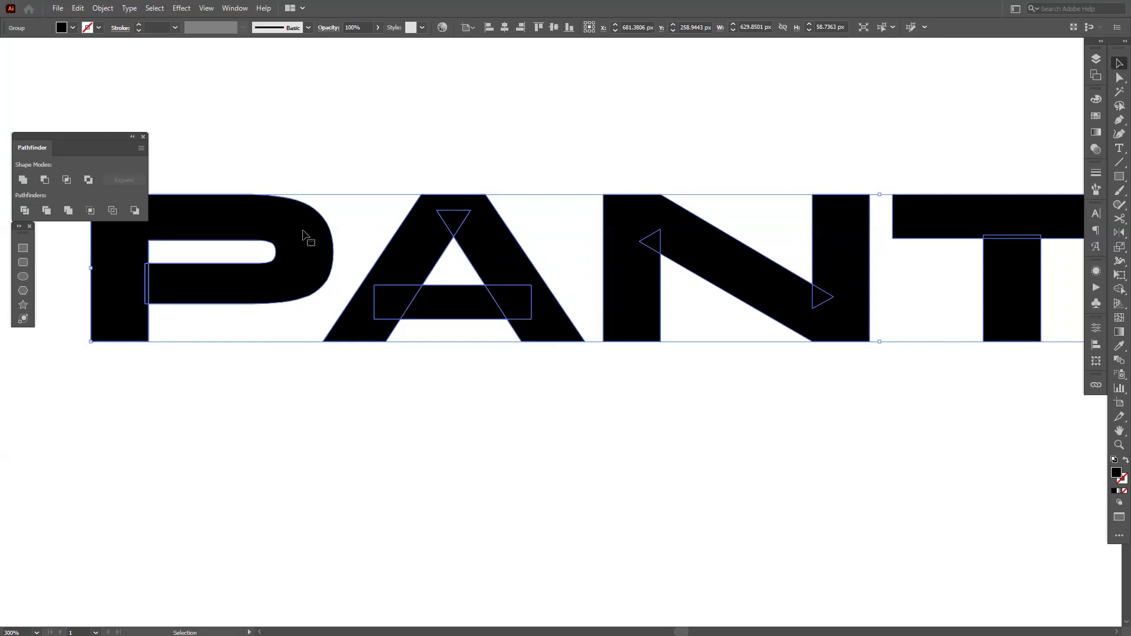
{"action": "left_click", "coordinate": [23, 180]}
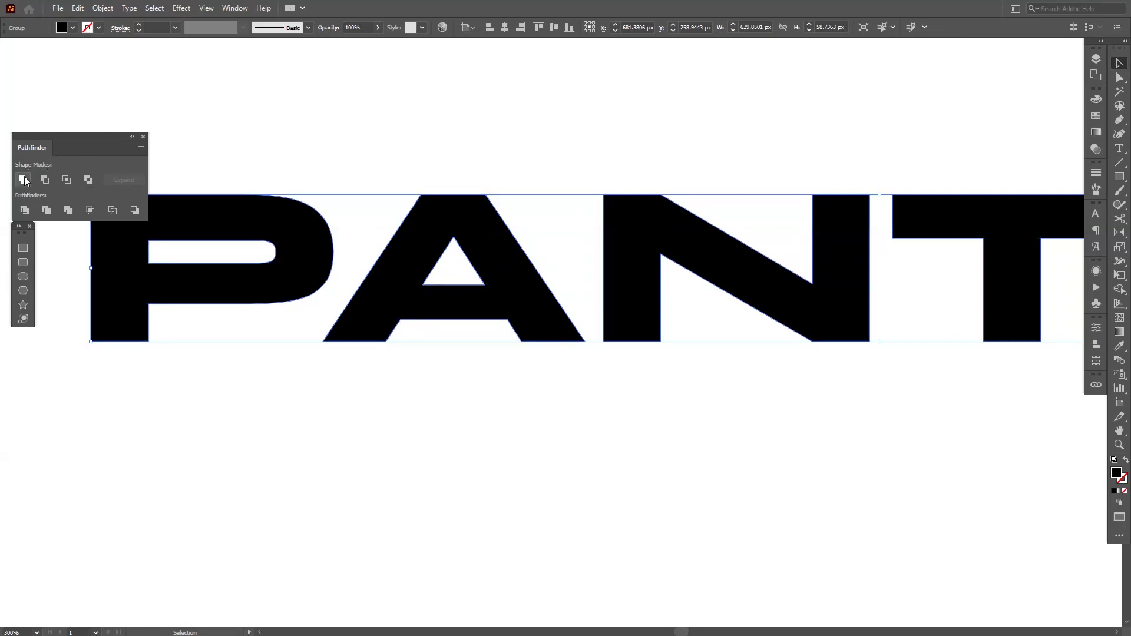
{"action": "left_click", "coordinate": [233, 8]}
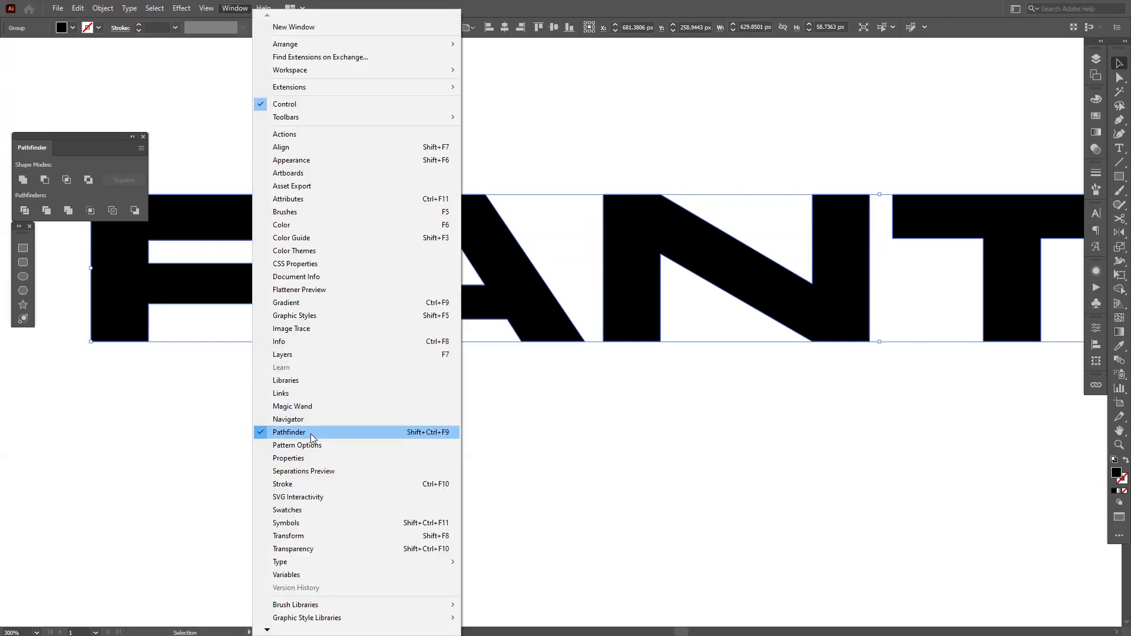
Step: Scale the PANTER word down to about two-thirds of its size
{"action": "key", "text": "Escape"}
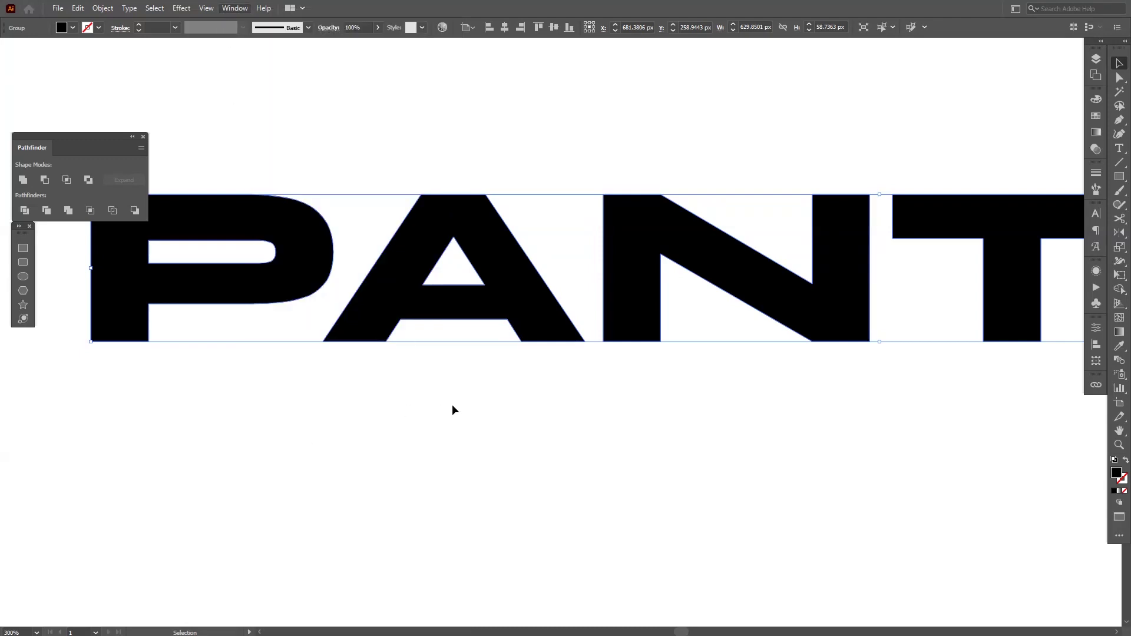
{"action": "key", "text": "ctrl+1"}
{"action": "left_click_drag", "start_coordinate": [566, 411], "coordinate": [501, 277]}
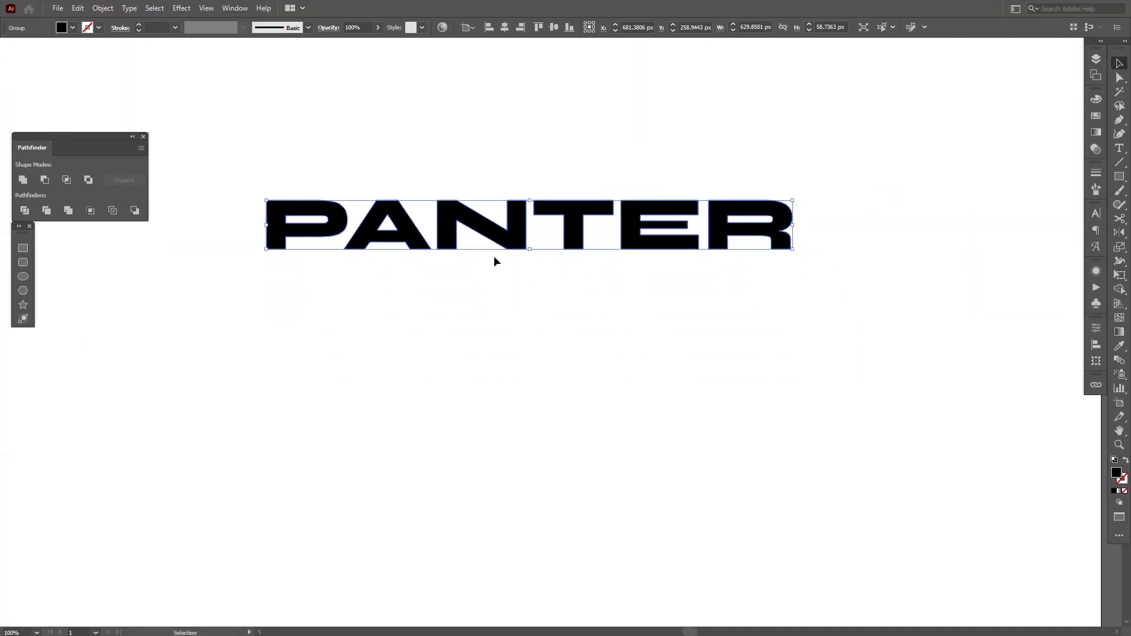
{"action": "left_click_drag", "start_coordinate": [797, 226], "coordinate": [706, 227]}
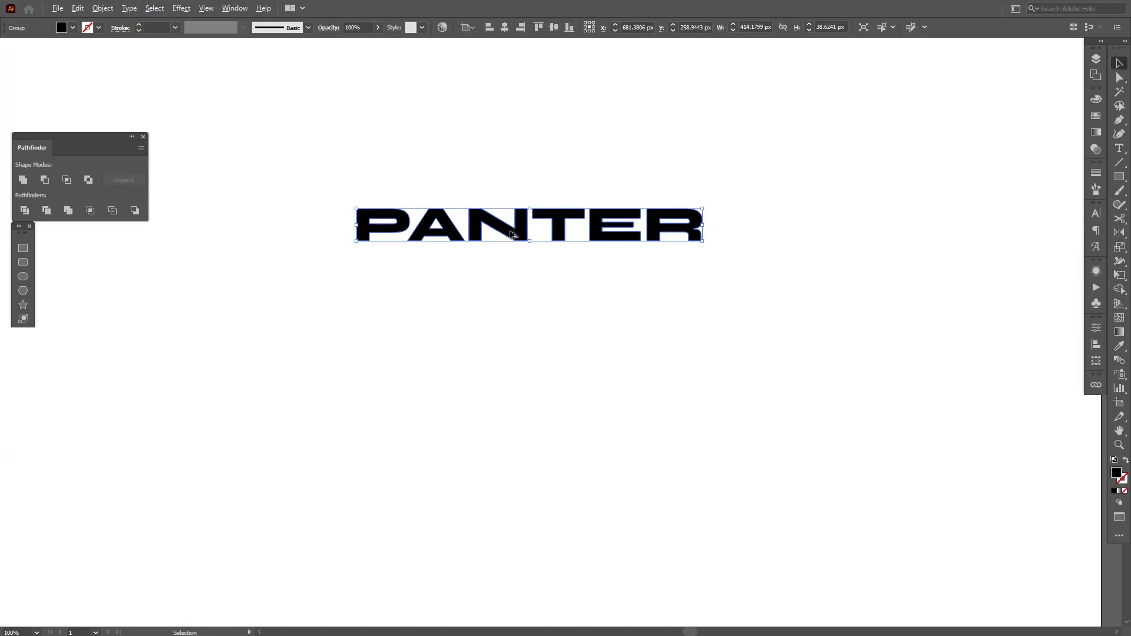
{"action": "scroll", "coordinate": [512, 234], "scroll_direction": "up", "scroll_amount": 3}
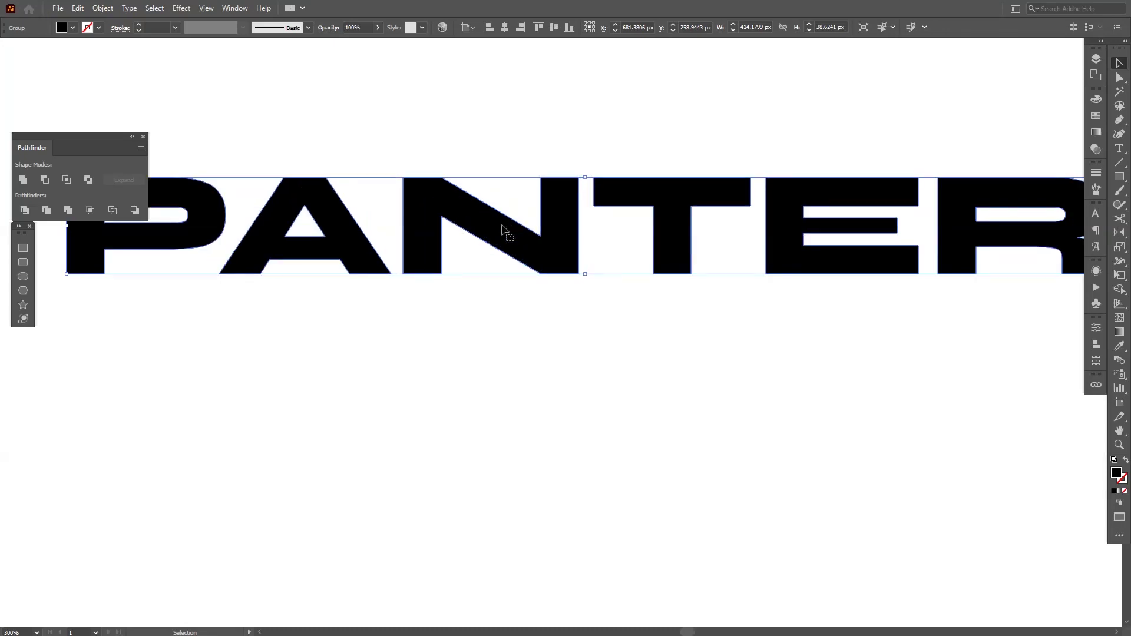
Step: Duplicate PANTER below, rotate the copy vertical at the word's right end, and select both
{"action": "left_click_drag", "start_coordinate": [487, 227], "coordinate": [518, 409]}
{"action": "scroll", "coordinate": [518, 409], "scroll_direction": "down", "scroll_amount": 2}
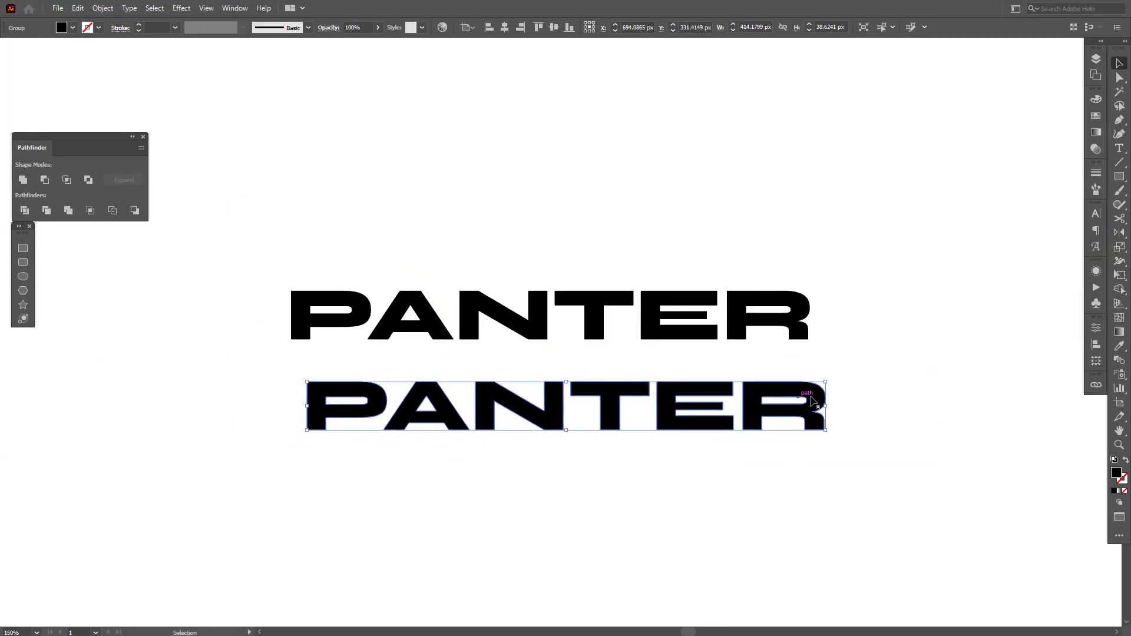
{"action": "left_click_drag", "start_coordinate": [831, 375], "coordinate": [602, 595]}
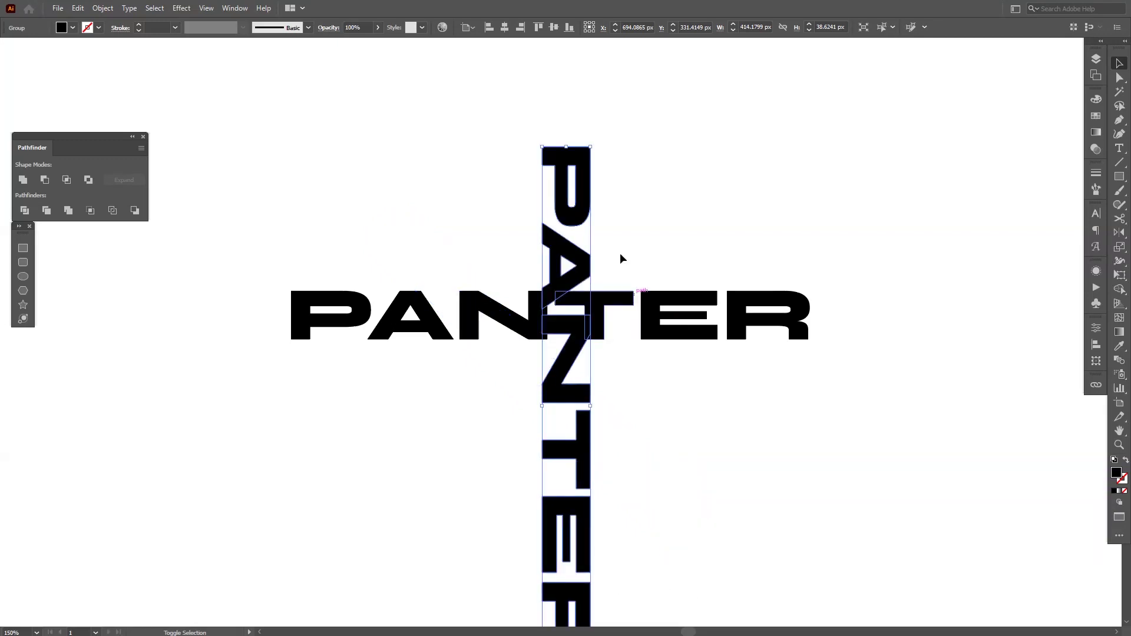
{"action": "left_click_drag", "start_coordinate": [601, 172], "coordinate": [744, 360]}
{"action": "scroll", "coordinate": [390, 170], "scroll_direction": "up", "scroll_amount": 1}
{"action": "scroll", "coordinate": [713, 334], "scroll_direction": "up", "scroll_amount": 2}
{"action": "scroll", "coordinate": [703, 354], "scroll_direction": "down", "scroll_amount": 2}
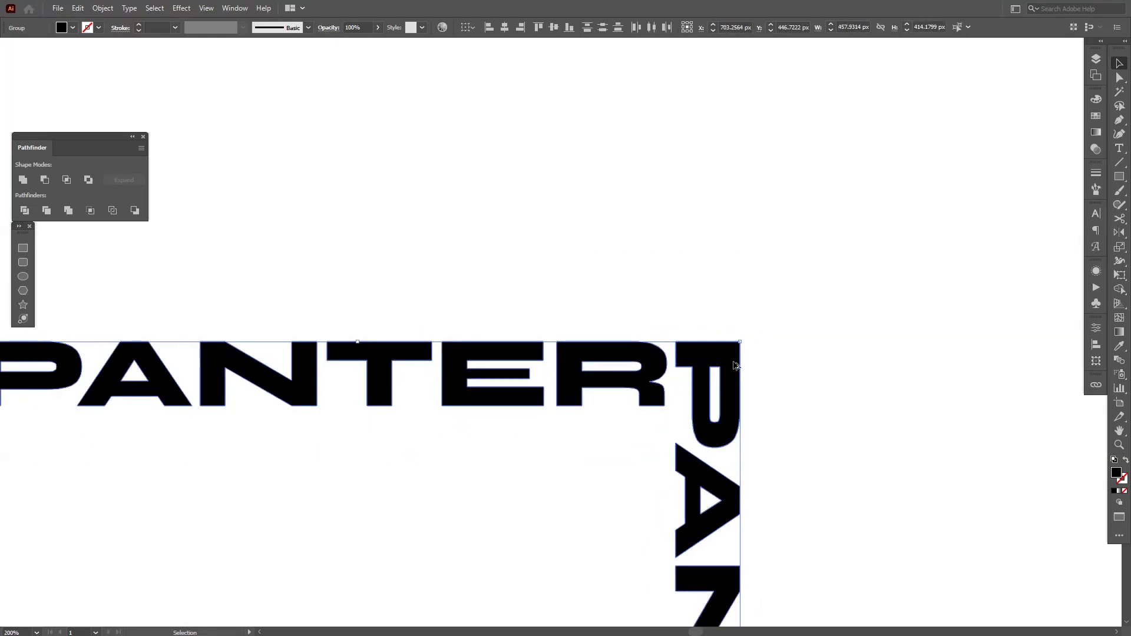
{"action": "left_click", "coordinate": [822, 381]}
{"action": "scroll", "coordinate": [820, 379], "scroll_direction": "down", "scroll_amount": 3}
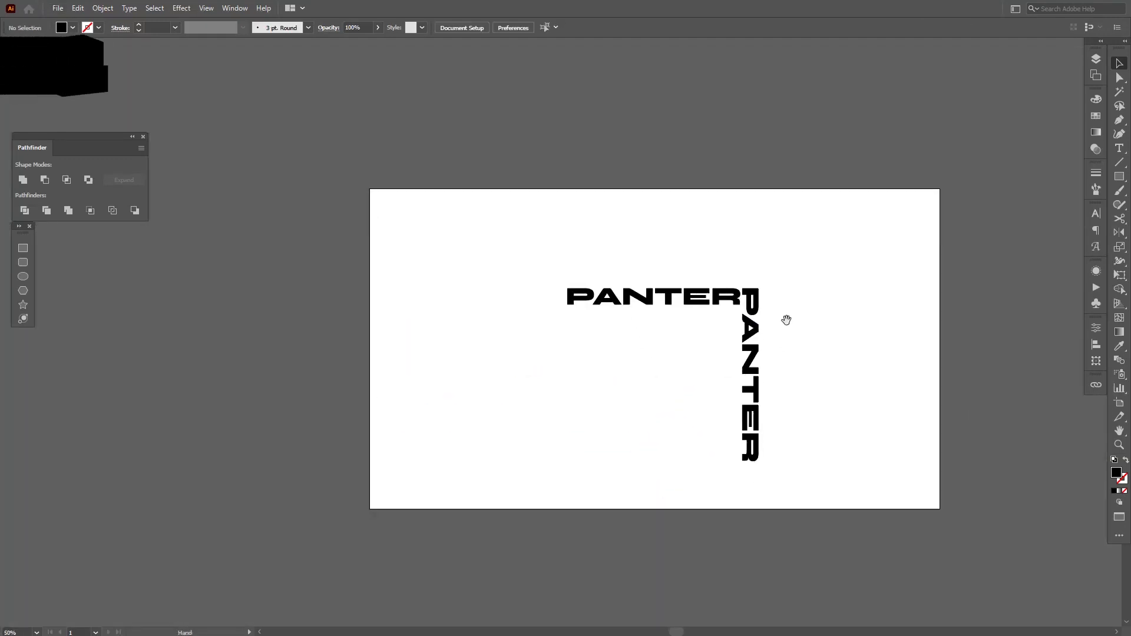
{"action": "scroll", "coordinate": [787, 321], "scroll_direction": "up", "scroll_amount": 2}
{"action": "left_click", "coordinate": [513, 347]}
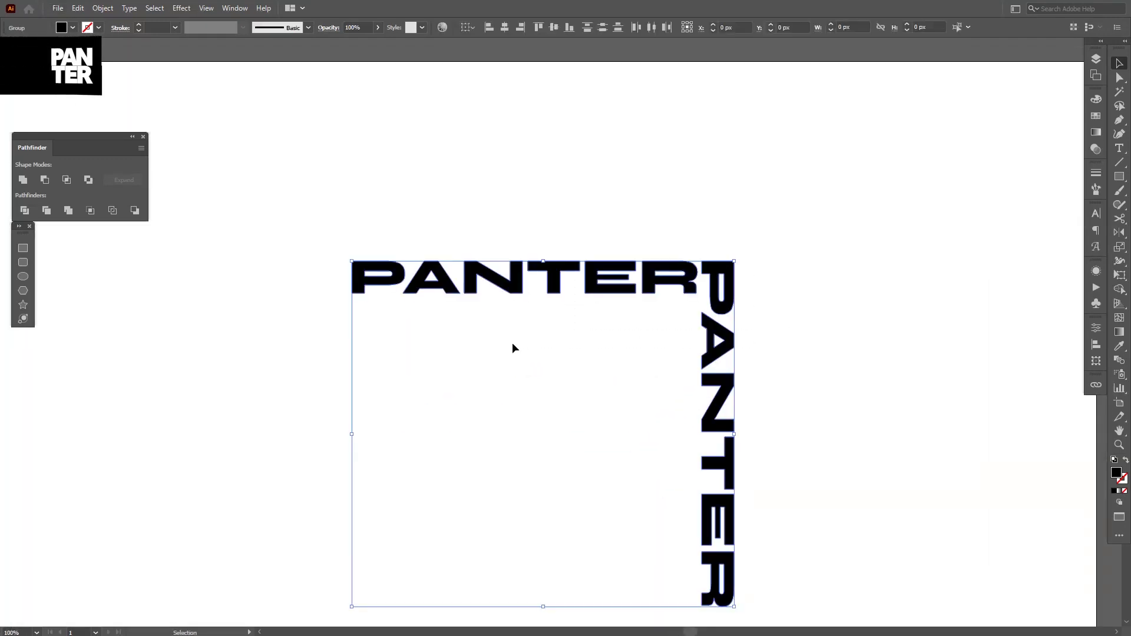
Step: Group the two PANTER words and move the corner upward
{"action": "right_click", "coordinate": [566, 267]}
{"action": "left_click", "coordinate": [595, 355]}
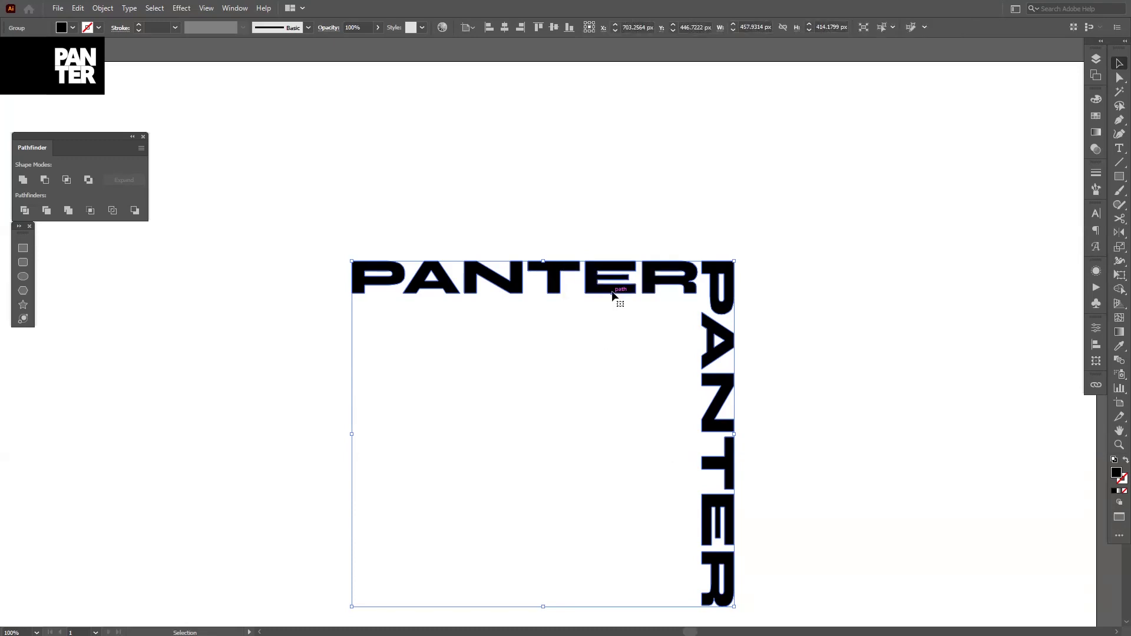
{"action": "left_click_drag", "start_coordinate": [614, 277], "coordinate": [616, 227]}
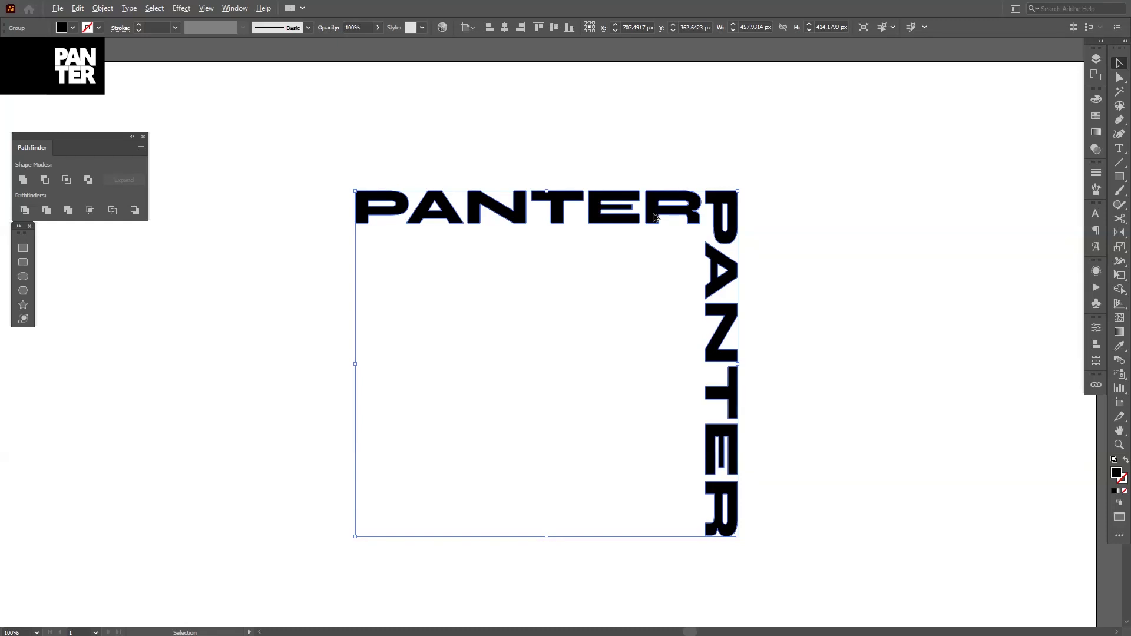
Step: Duplicate the corner, rotate the copy 180° and position it to close the square frame
{"action": "left_click_drag", "start_coordinate": [654, 214], "coordinate": [521, 288]}
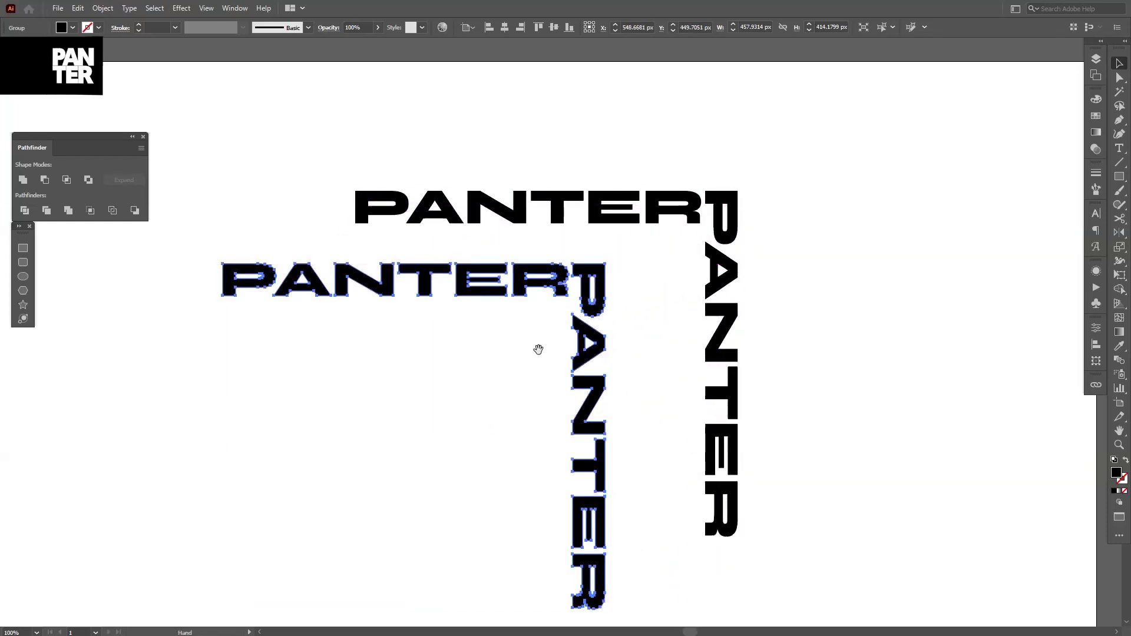
{"action": "left_click_drag", "start_coordinate": [538, 348], "coordinate": [585, 304]}
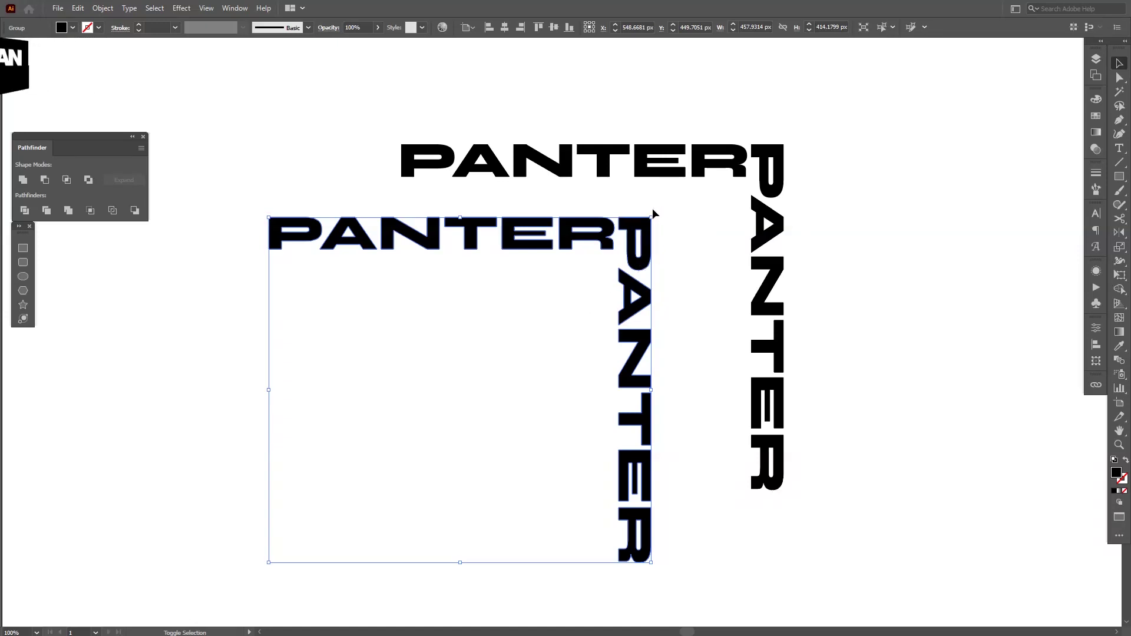
{"action": "left_click_drag", "start_coordinate": [653, 214], "coordinate": [316, 502]}
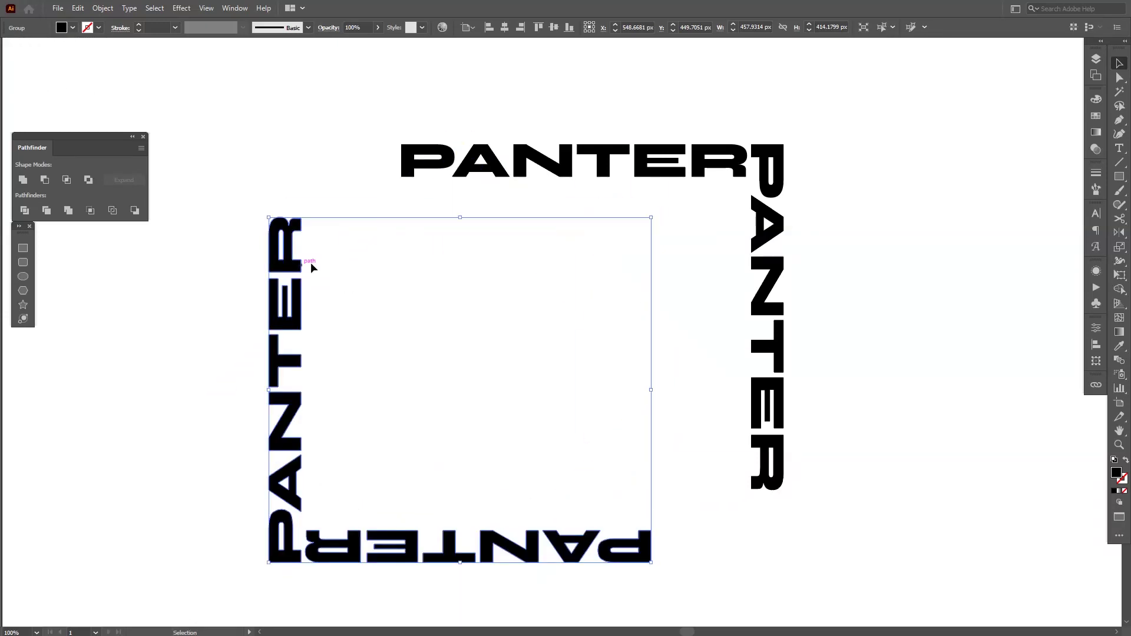
{"action": "left_click_drag", "start_coordinate": [309, 263], "coordinate": [433, 234]}
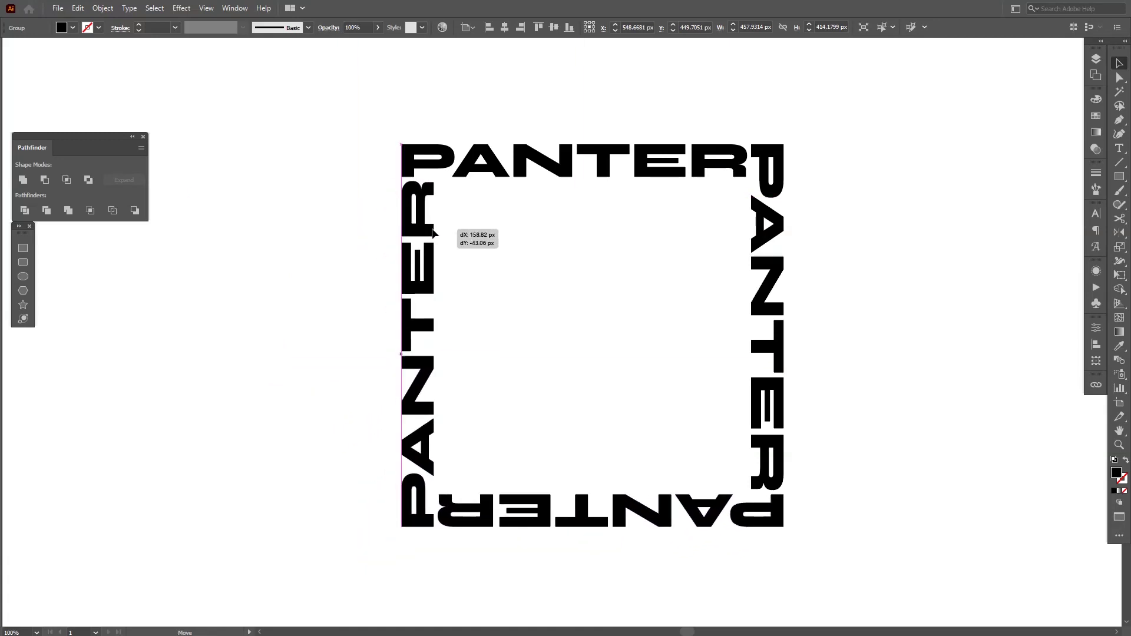
{"action": "left_click_drag", "start_coordinate": [433, 233], "coordinate": [435, 232]}
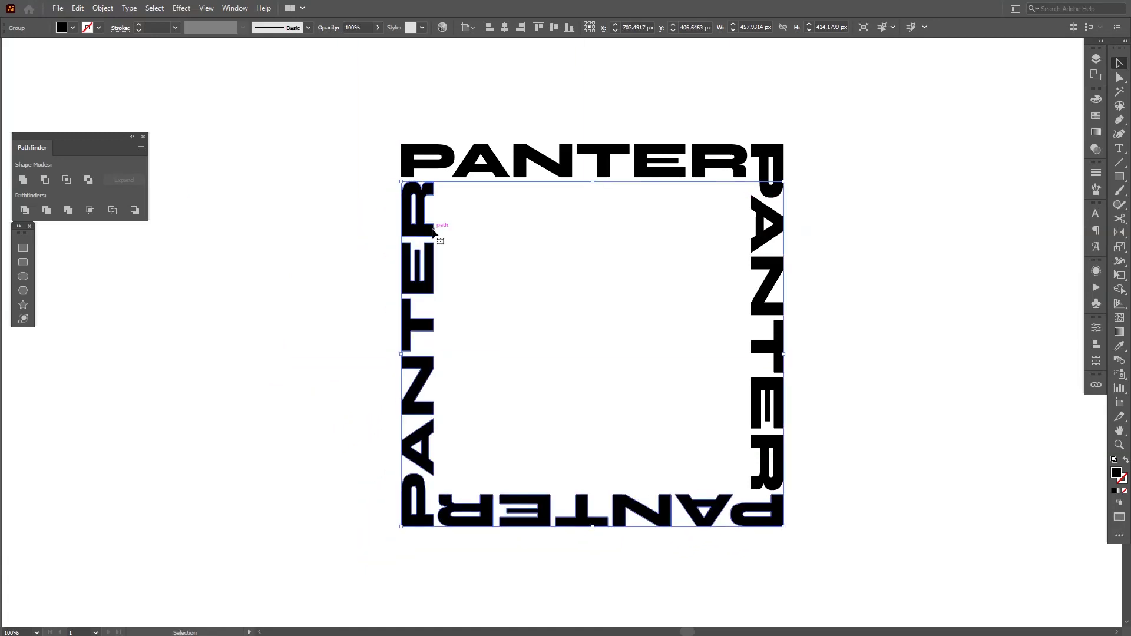
{"action": "left_click", "coordinate": [578, 279]}
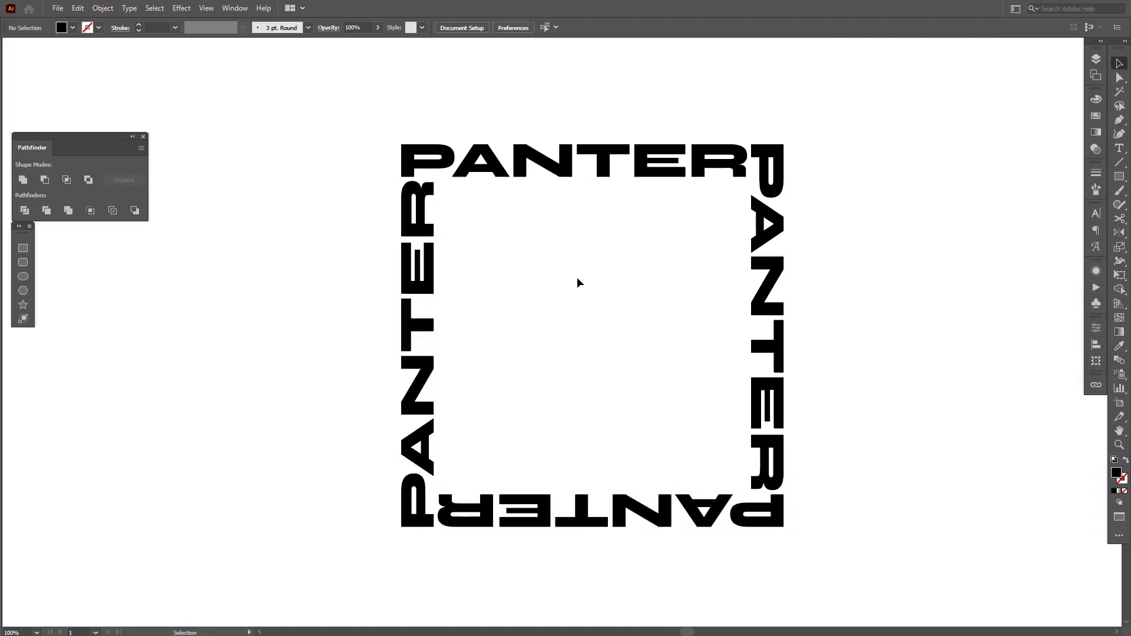
{"action": "left_click", "coordinate": [1123, 182]}
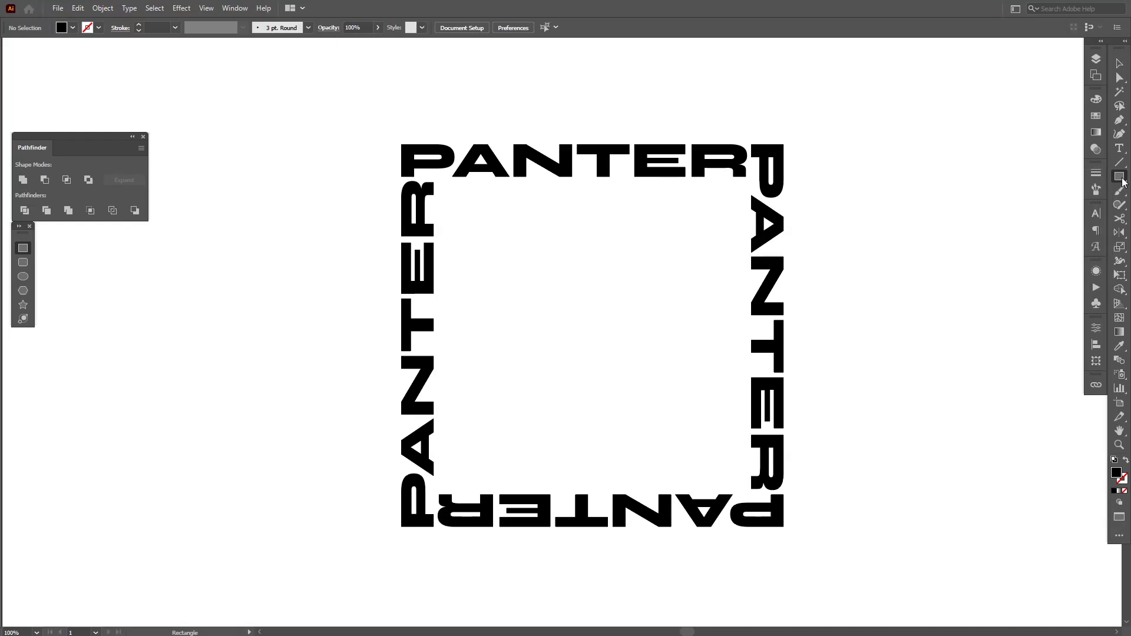
Step: Draw a square from the P's top-left corner and swap its fill and stroke to an outline
{"action": "scroll", "coordinate": [658, 385], "scroll_direction": "down", "scroll_amount": 1}
{"action": "scroll", "coordinate": [658, 385], "scroll_direction": "right", "scroll_amount": 1}
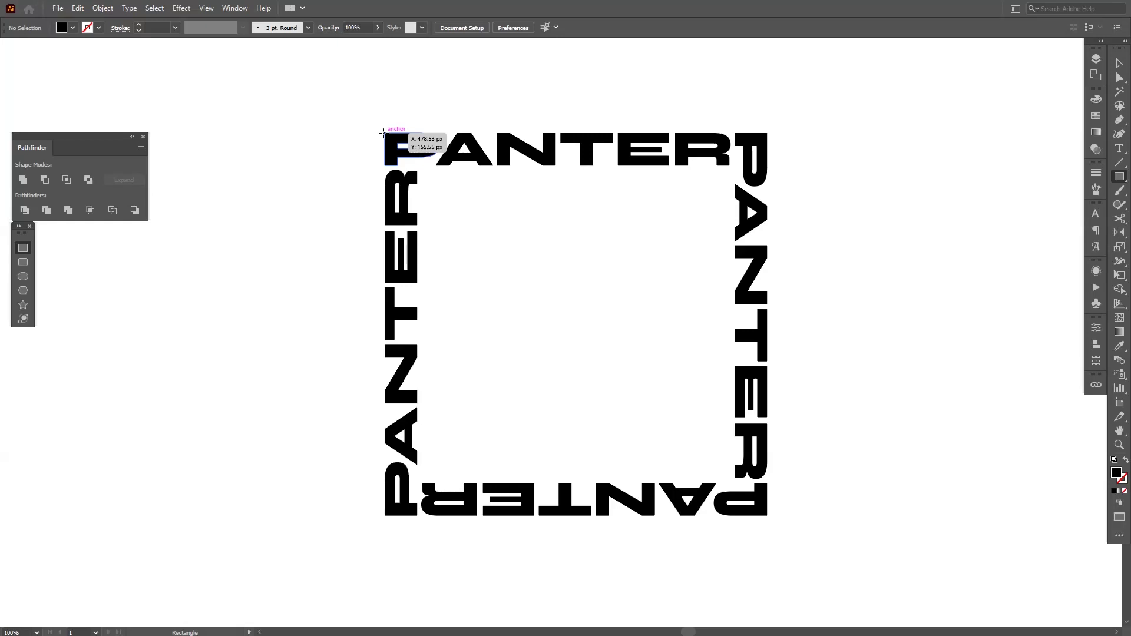
{"action": "mouse_move", "coordinate": [384, 133]}
{"action": "left_mouse_down"}
{"action": "mouse_move", "coordinate": [496, 204]}
{"action": "mouse_move", "coordinate": [672, 286]}
{"action": "mouse_move", "coordinate": [765, 340]}
{"action": "mouse_move", "coordinate": [767, 357]}
{"action": "left_mouse_up"}
{"action": "key", "text": "shift+x"}
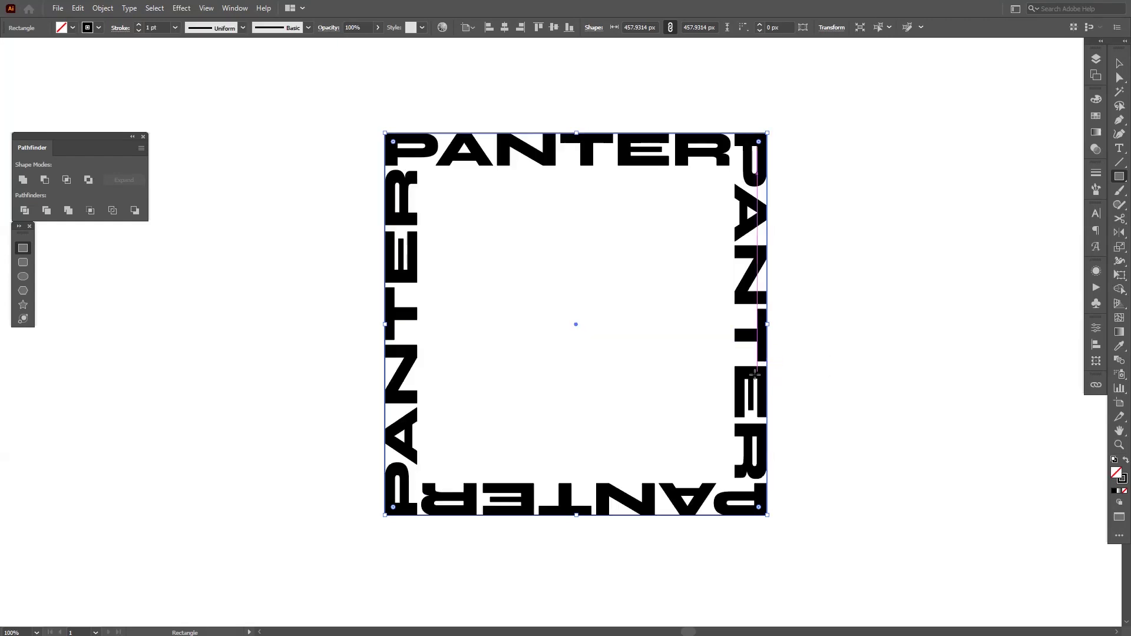
{"action": "key", "text": "v"}
{"action": "left_click", "coordinate": [700, 419]}
Step: Check the square's alignment against the lettering edges, then select the frame and square together
{"action": "scroll", "coordinate": [649, 504], "scroll_direction": "up", "scroll_amount": 3}
{"action": "scroll", "coordinate": [649, 504], "scroll_direction": "up", "scroll_amount": 7}
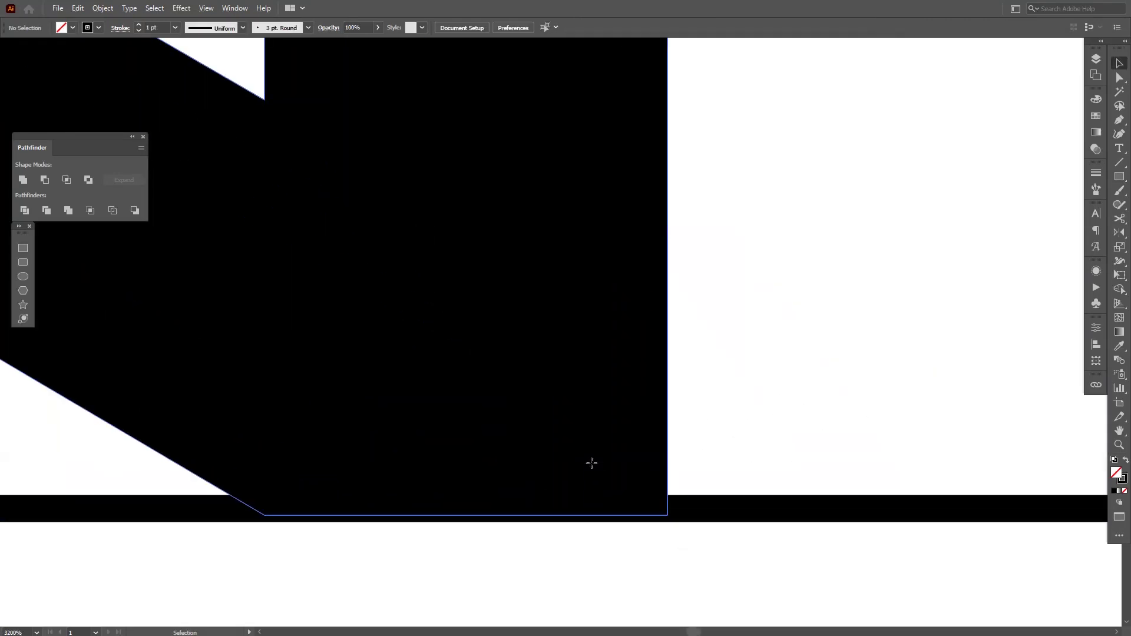
{"action": "left_click", "coordinate": [596, 465]}
{"action": "scroll", "coordinate": [742, 414], "scroll_direction": "down", "scroll_amount": 3}
{"action": "scroll", "coordinate": [741, 409], "scroll_direction": "down", "scroll_amount": 1}
{"action": "left_click_drag", "start_coordinate": [760, 386], "coordinate": [789, 496]}
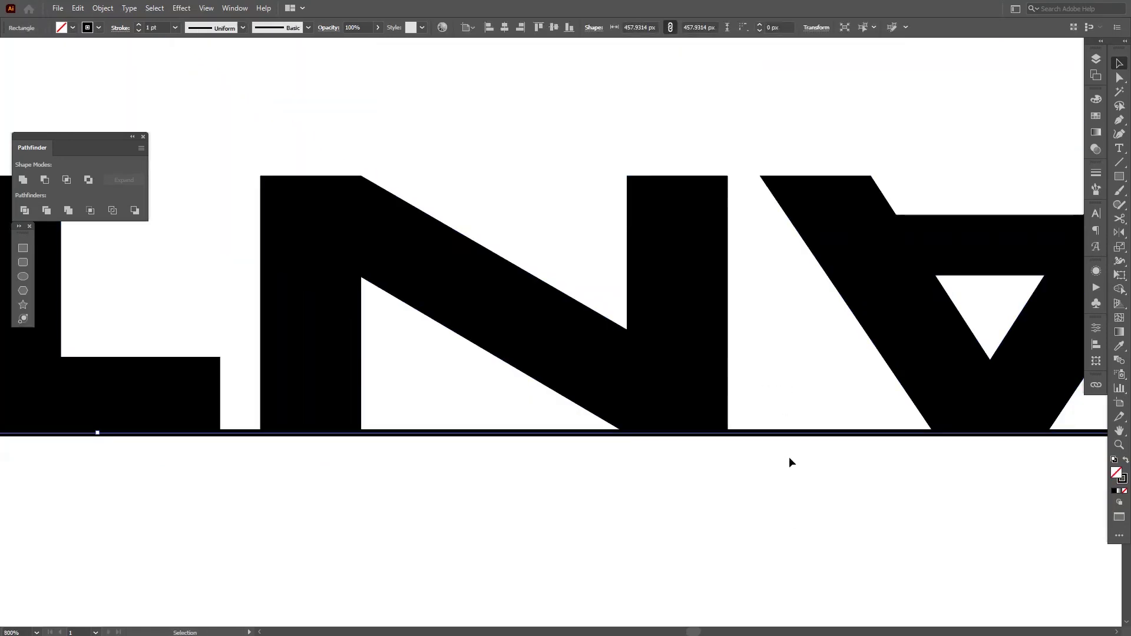
{"action": "key", "text": "ctrl+0"}
{"action": "scroll", "coordinate": [715, 466], "scroll_direction": "up", "scroll_amount": 1}
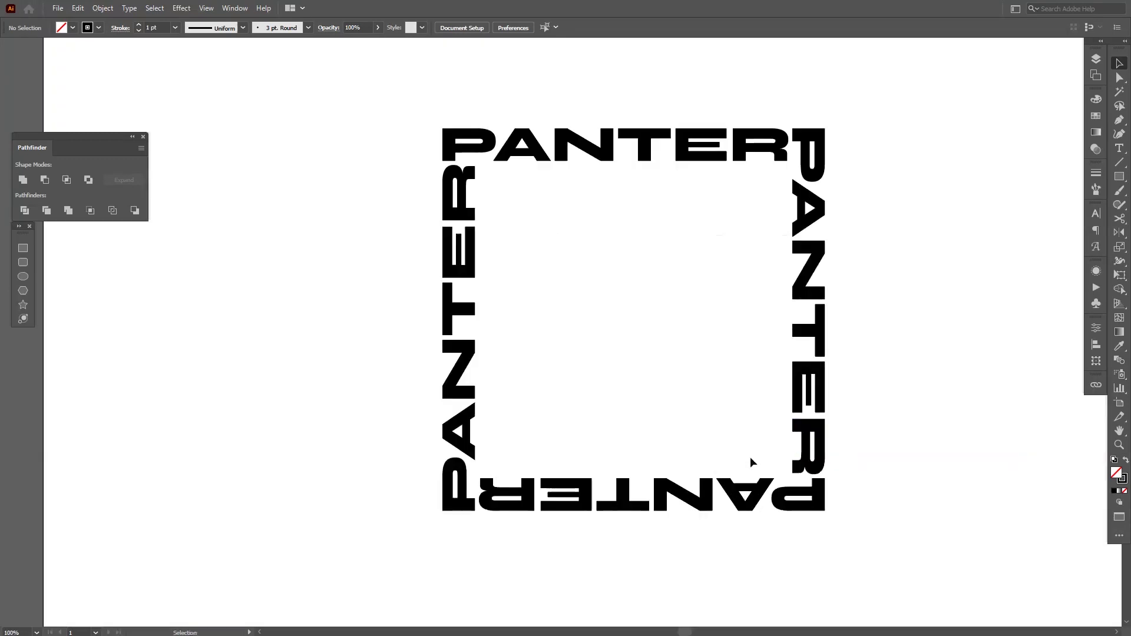
{"action": "left_click_drag", "start_coordinate": [841, 518], "coordinate": [336, 177]}
Step: Group the PANTER frame with the square and centre the group horizontally on the artboard
{"action": "right_click", "coordinate": [543, 226]}
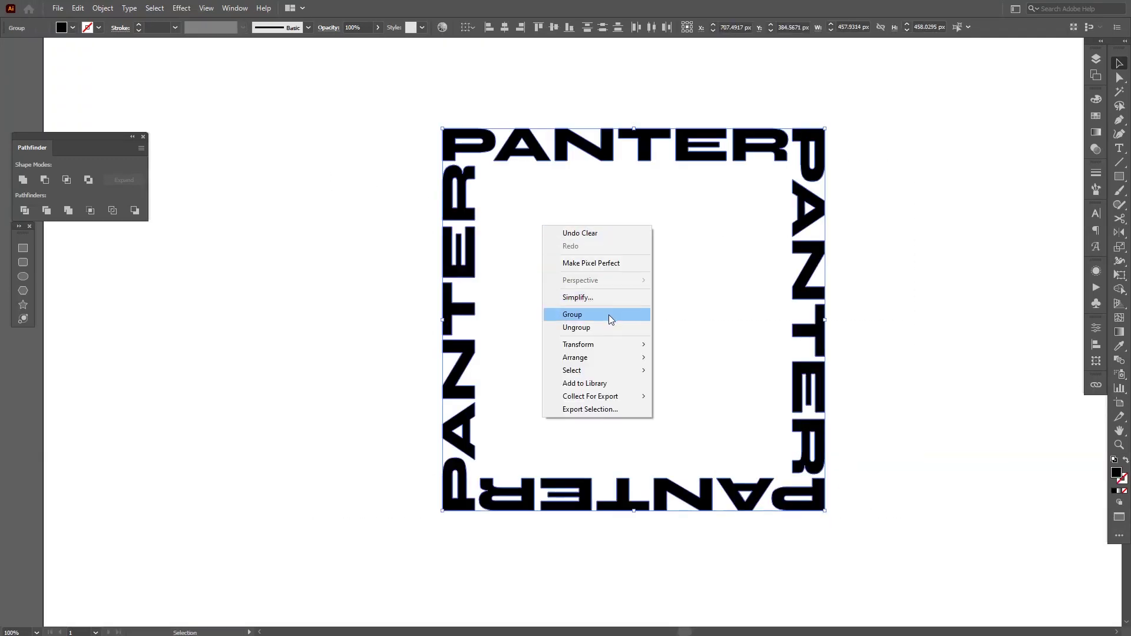
{"action": "left_click", "coordinate": [609, 314]}
{"action": "key", "text": "ctrl+0"}
{"action": "left_click_drag", "start_coordinate": [616, 317], "coordinate": [839, 383]}
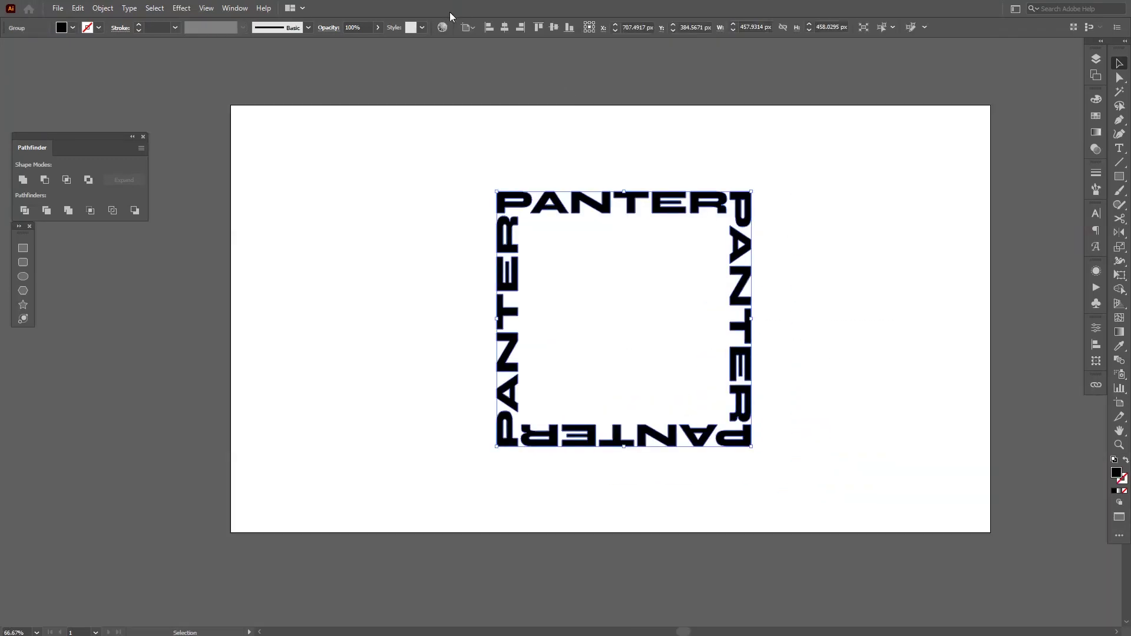
{"action": "left_click", "coordinate": [500, 31]}
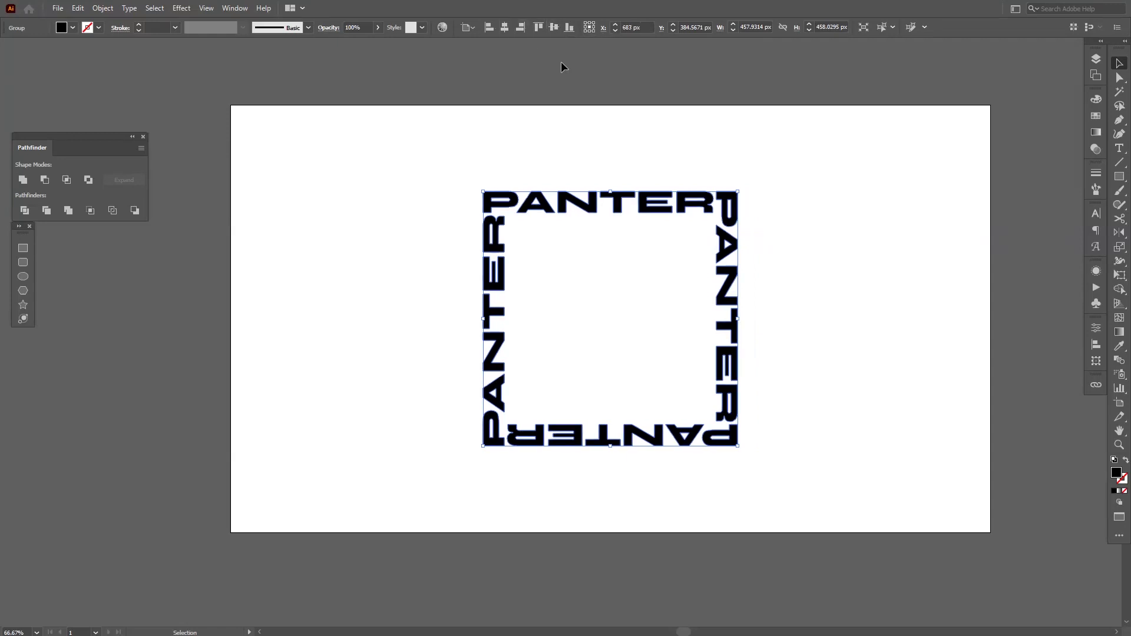
{"action": "scroll", "coordinate": [656, 299], "scroll_direction": "up", "scroll_amount": 1}
{"action": "left_click_drag", "start_coordinate": [656, 298], "coordinate": [648, 268]}
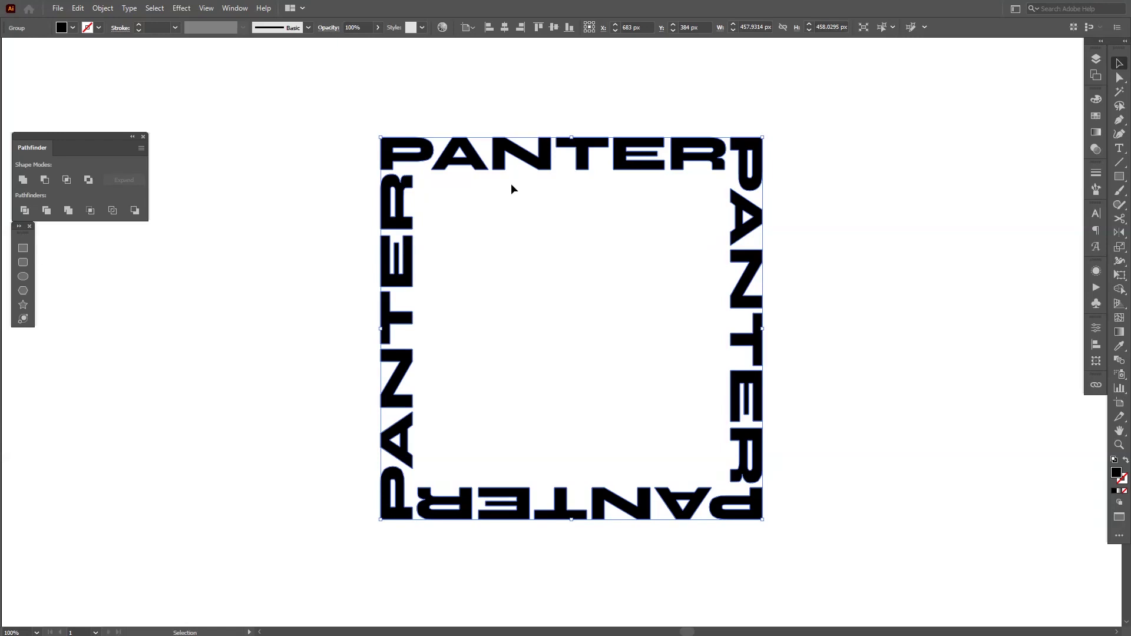
{"action": "left_click", "coordinate": [176, 8]}
Step: Apply a Transform effect with 86% horizontal and vertical scale and 20 copies
{"action": "mouse_move", "coordinate": [259, 107]}
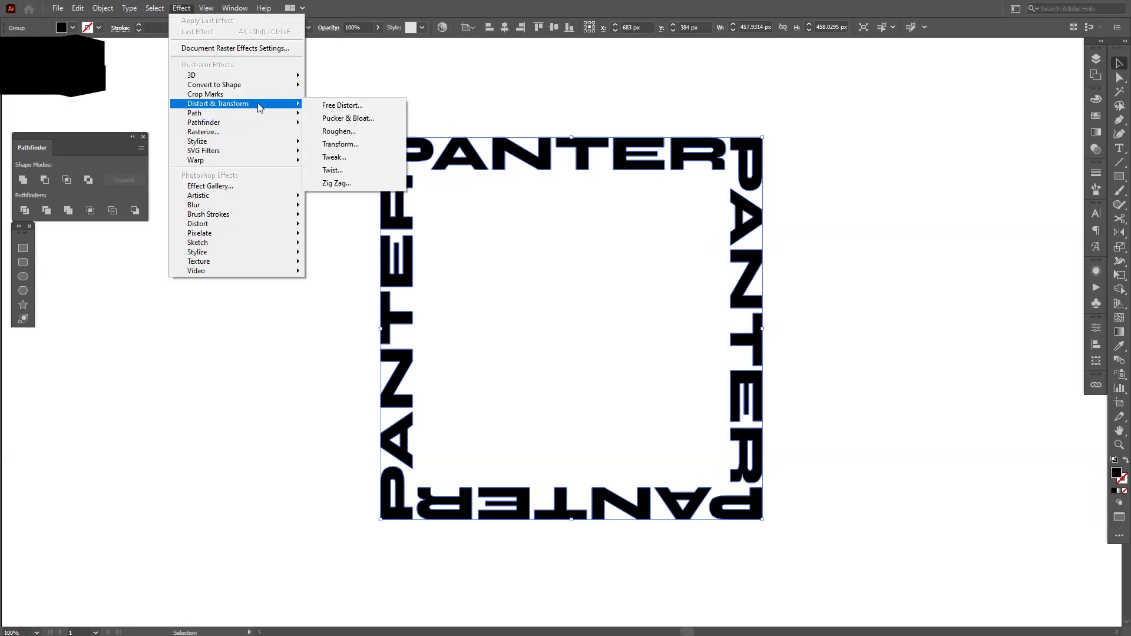
{"action": "left_click", "coordinate": [366, 149]}
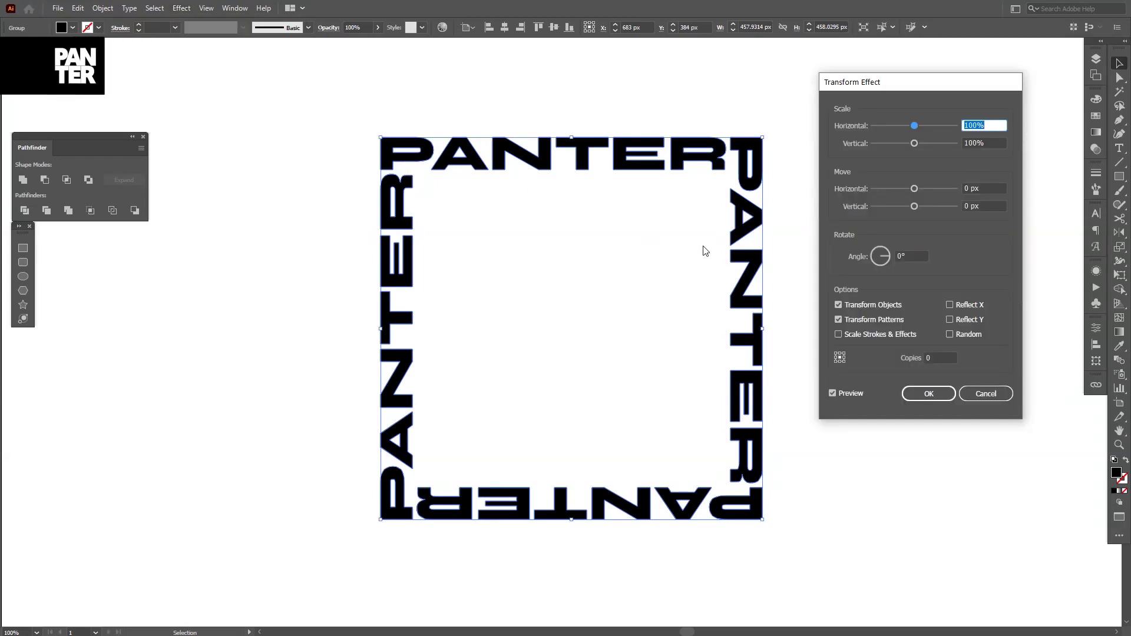
{"action": "left_click", "coordinate": [931, 358]}
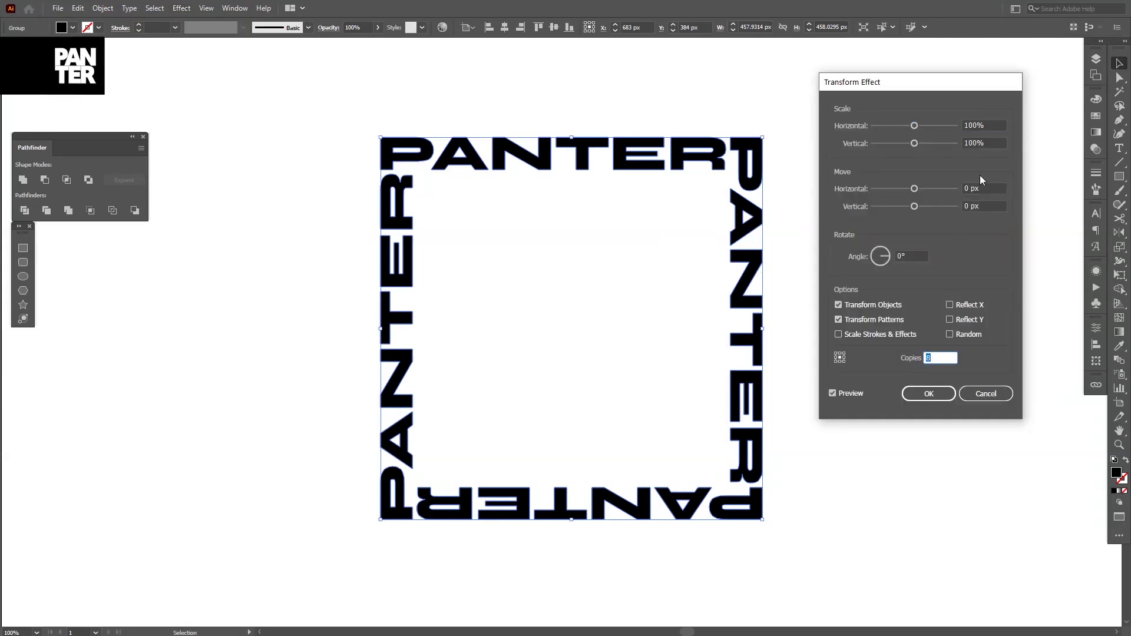
{"action": "left_click", "coordinate": [991, 126]}
{"action": "type", "text": "85"}
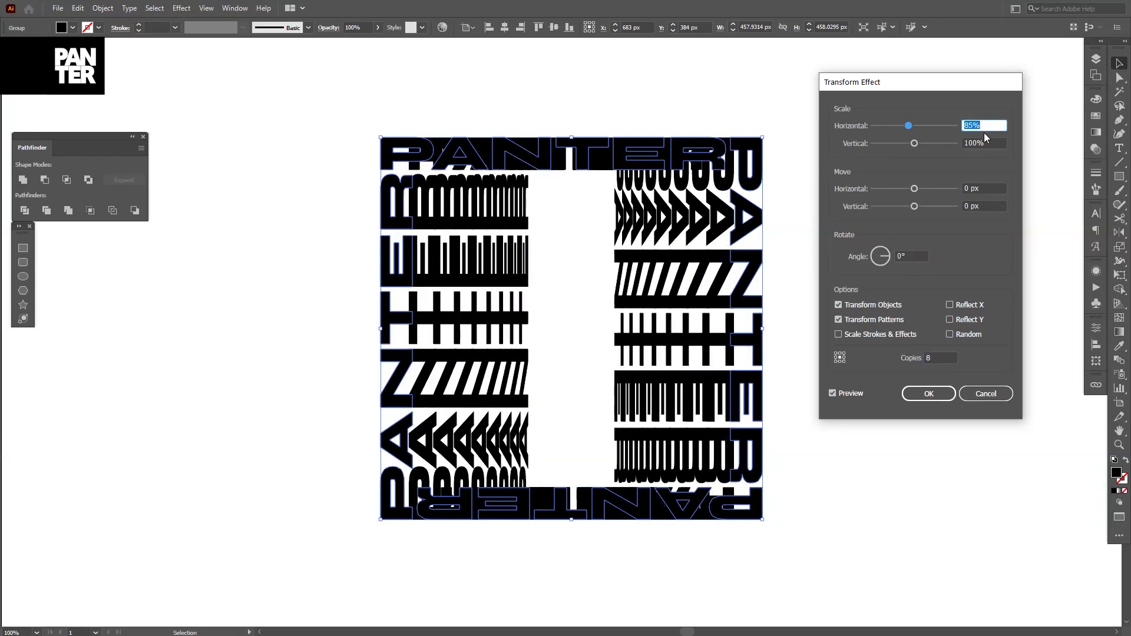
{"action": "key", "text": "Up"}
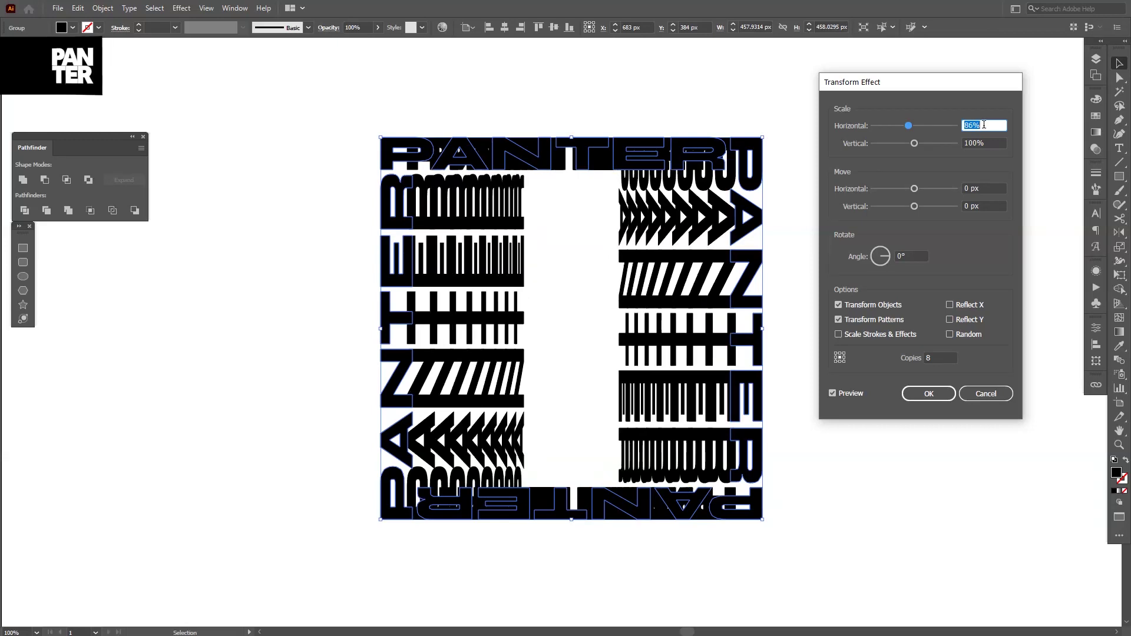
{"action": "key", "text": "Tab"}
{"action": "key", "text": "Down"}
{"action": "key", "text": "Down"}
{"action": "key", "text": "Down"}
{"action": "key", "text": "Down"}
{"action": "key", "text": "Down"}
{"action": "key", "text": "Down"}
{"action": "key", "text": "Down"}
{"action": "key", "text": "Down"}
{"action": "key", "text": "Down"}
{"action": "key", "text": "Down"}
{"action": "key", "text": "Down"}
{"action": "key", "text": "Down"}
{"action": "key", "text": "Down"}
{"action": "key", "text": "Down"}
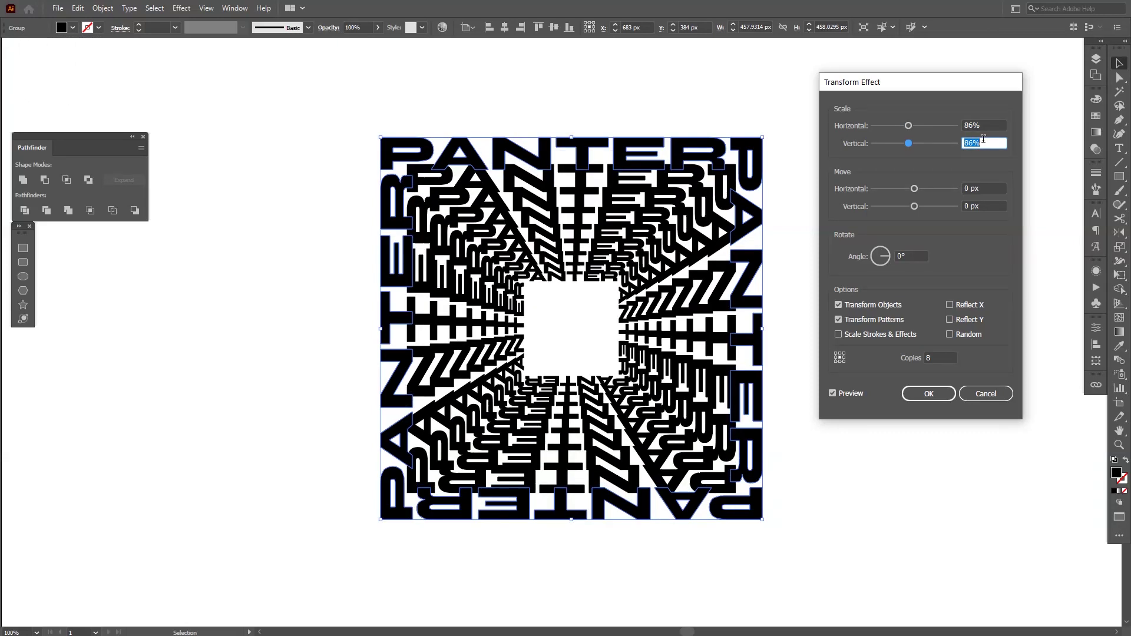
{"action": "left_click", "coordinate": [940, 357]}
{"action": "key", "text": "Up"}
{"action": "key", "text": "Up"}
{"action": "key", "text": "Up"}
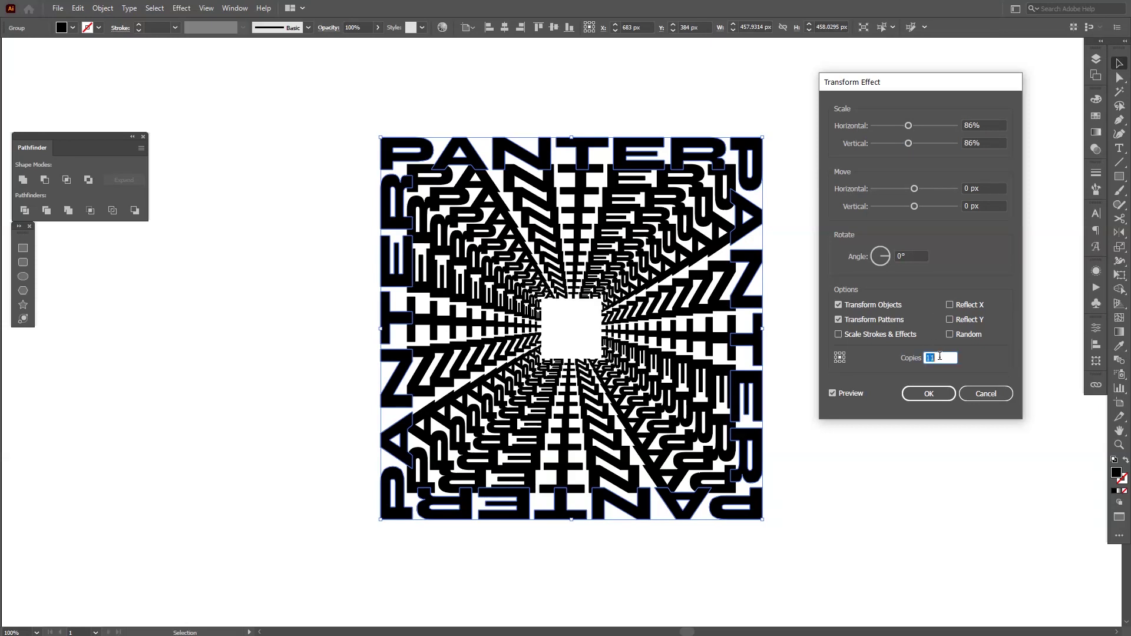
{"action": "key", "text": "Up"}
{"action": "key", "text": "Up"}
{"action": "key", "text": "Up"}
{"action": "key", "text": "Up"}
{"action": "key", "text": "Up"}
{"action": "key", "text": "Up"}
{"action": "key", "text": "Up"}
{"action": "key", "text": "Up"}
{"action": "key", "text": "Up"}
{"action": "key", "text": "Up"}
{"action": "key", "text": "Up"}
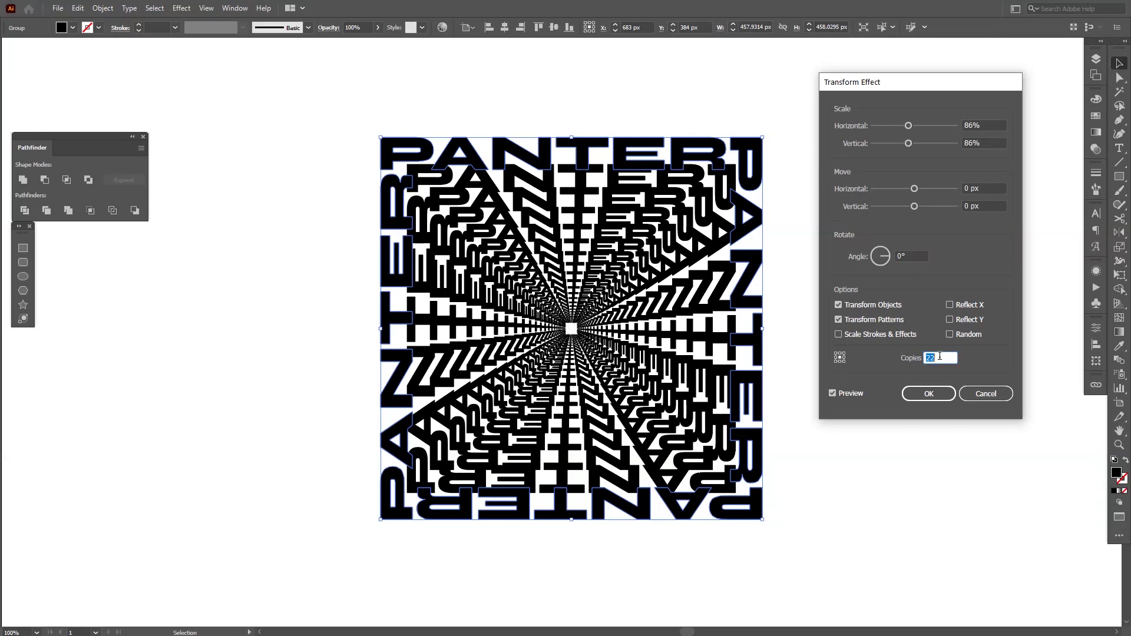
{"action": "key", "text": "Down"}
{"action": "left_click", "coordinate": [929, 394]}
Step: Shift the tunnel to the artboard's left and place a duplicate on the right side
{"action": "left_click", "coordinate": [884, 373]}
{"action": "key", "text": "ctrl+minus"}
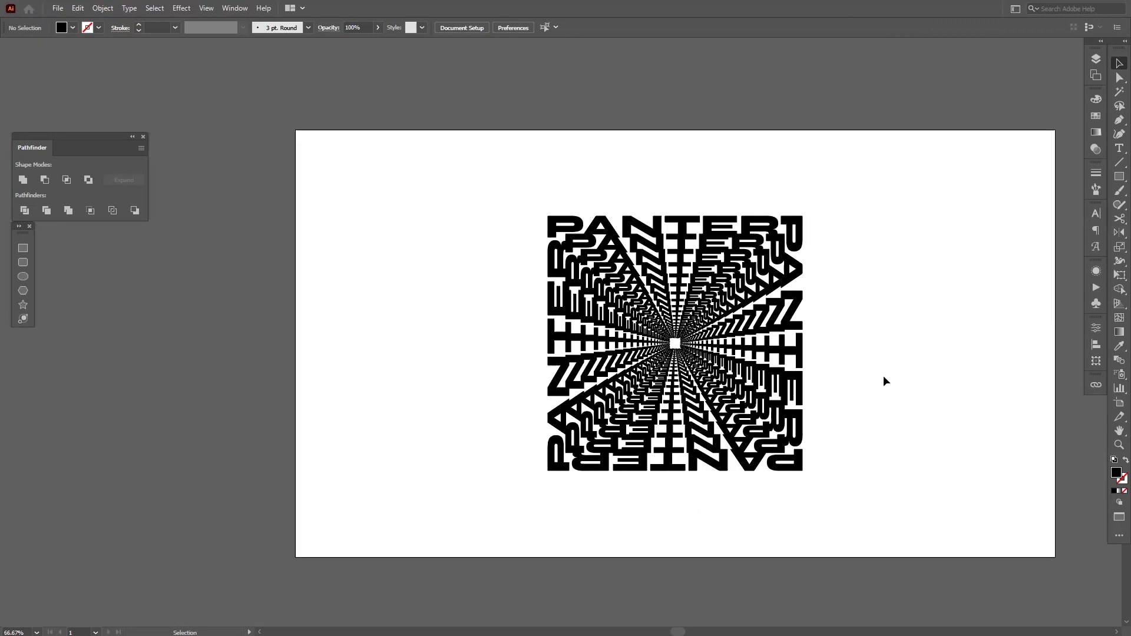
{"action": "left_click_drag", "start_coordinate": [787, 352], "coordinate": [774, 353]}
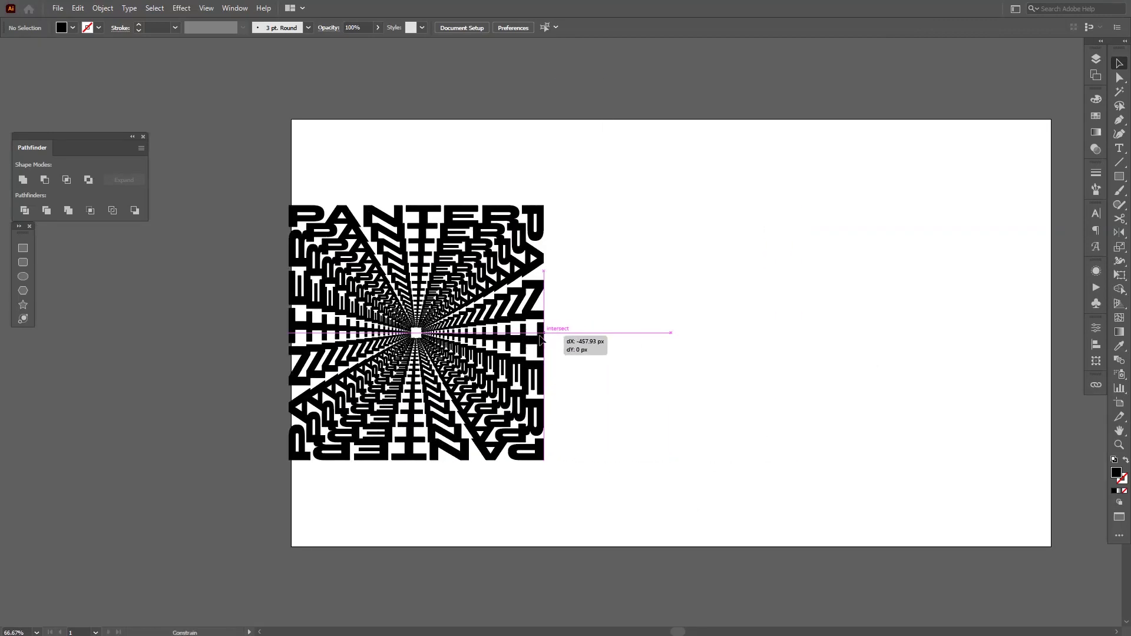
{"action": "left_click_drag", "start_coordinate": [540, 339], "coordinate": [951, 352]}
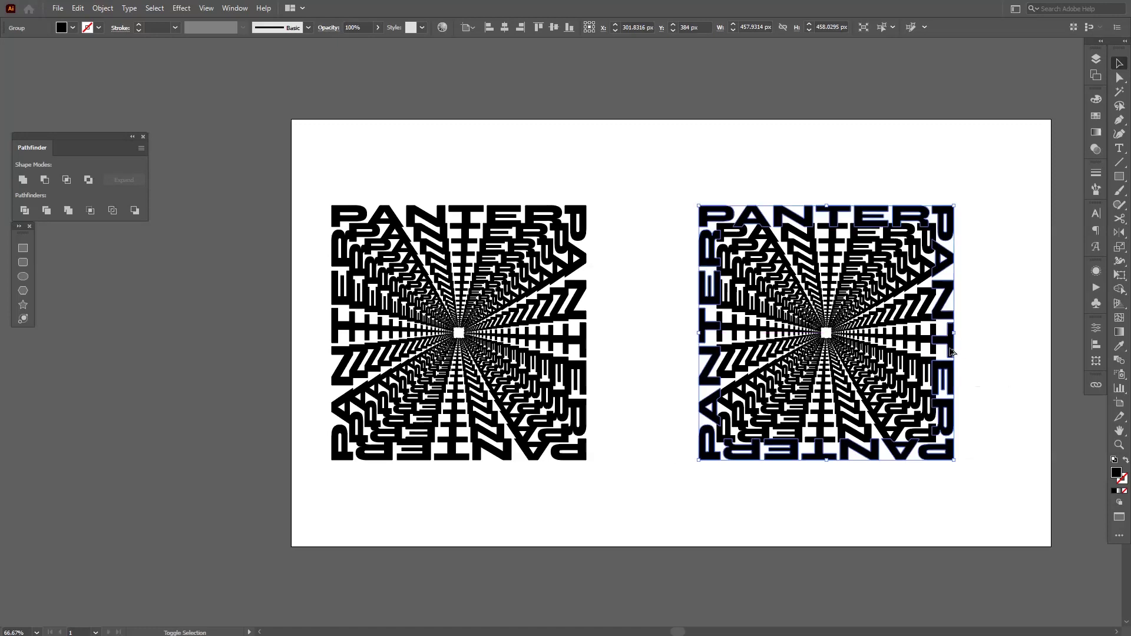
{"action": "scroll", "coordinate": [951, 352], "scroll_direction": "up", "scroll_amount": 5}
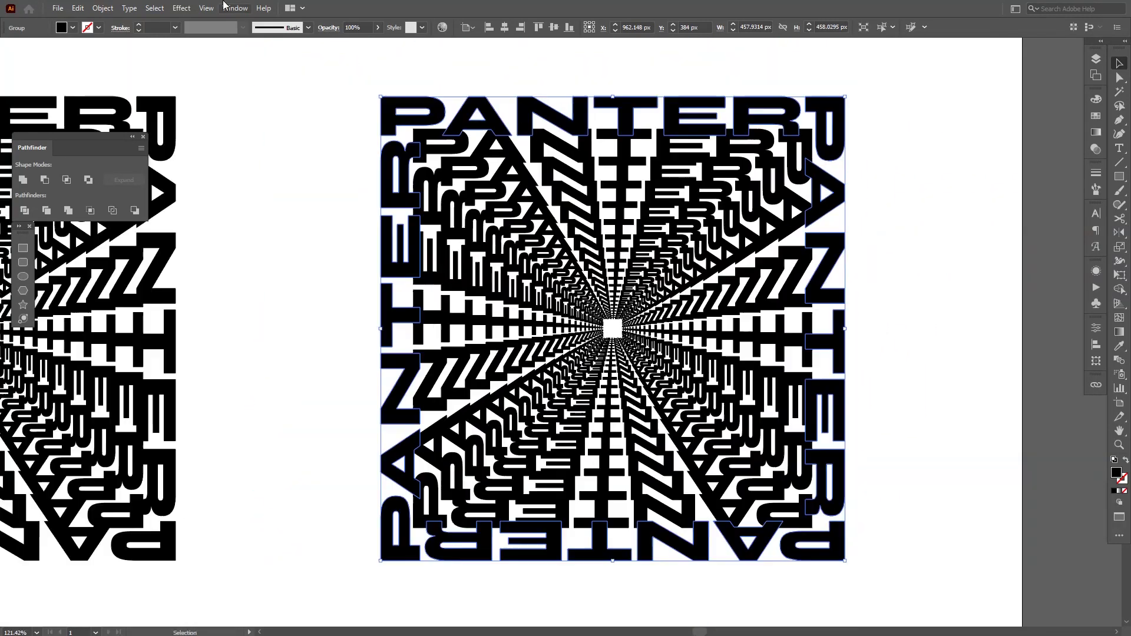
Step: Expand the duplicate tunnel's Transform effect into real shapes and ungroup them
{"action": "left_click", "coordinate": [100, 8]}
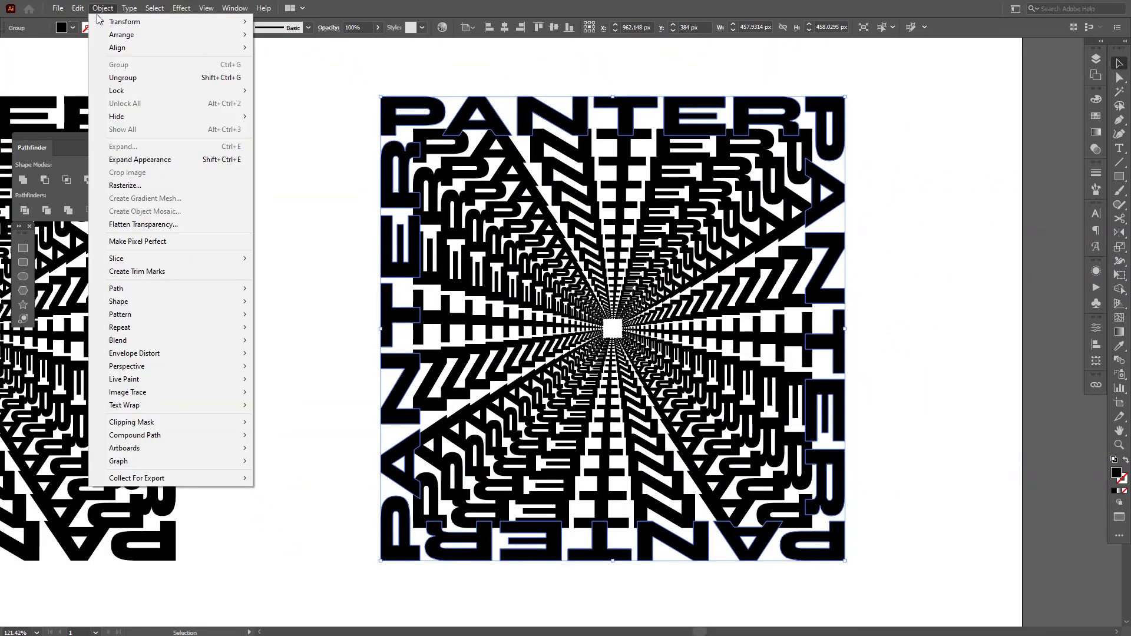
{"action": "left_click", "coordinate": [165, 160]}
{"action": "right_click", "coordinate": [577, 341]}
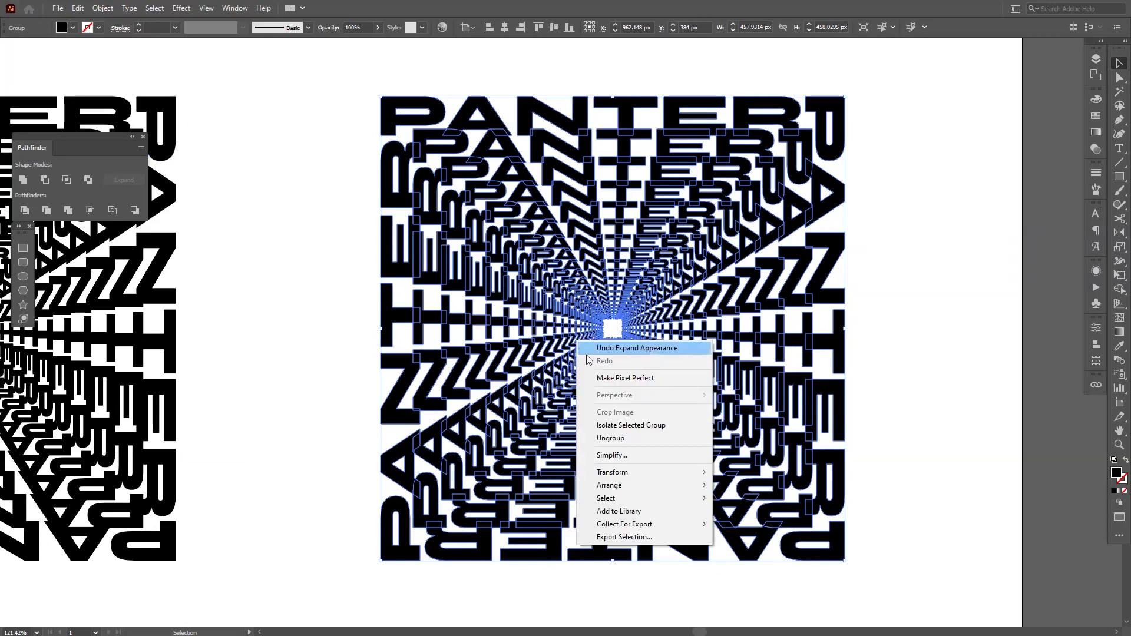
{"action": "left_click", "coordinate": [611, 438]}
{"action": "left_click", "coordinate": [935, 334]}
{"action": "scroll", "coordinate": [773, 333], "scroll_direction": "up", "scroll_amount": 1}
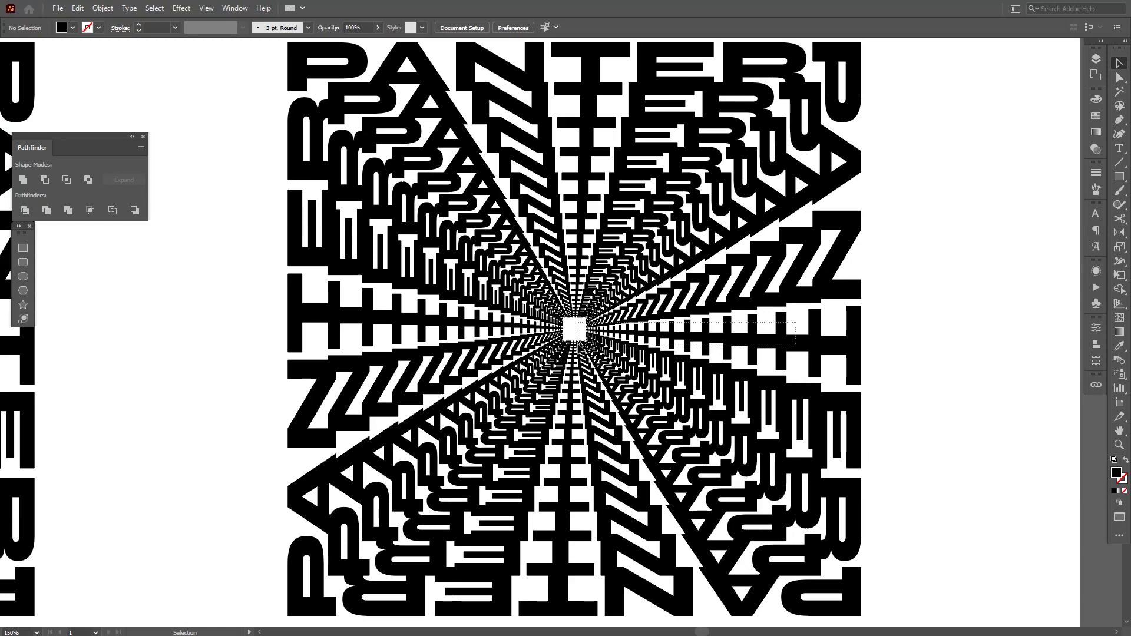
Step: Ungroup the inner copies and swap fill and stroke to make them black outlines
{"action": "left_click", "coordinate": [580, 350]}
{"action": "right_click", "coordinate": [597, 319]}
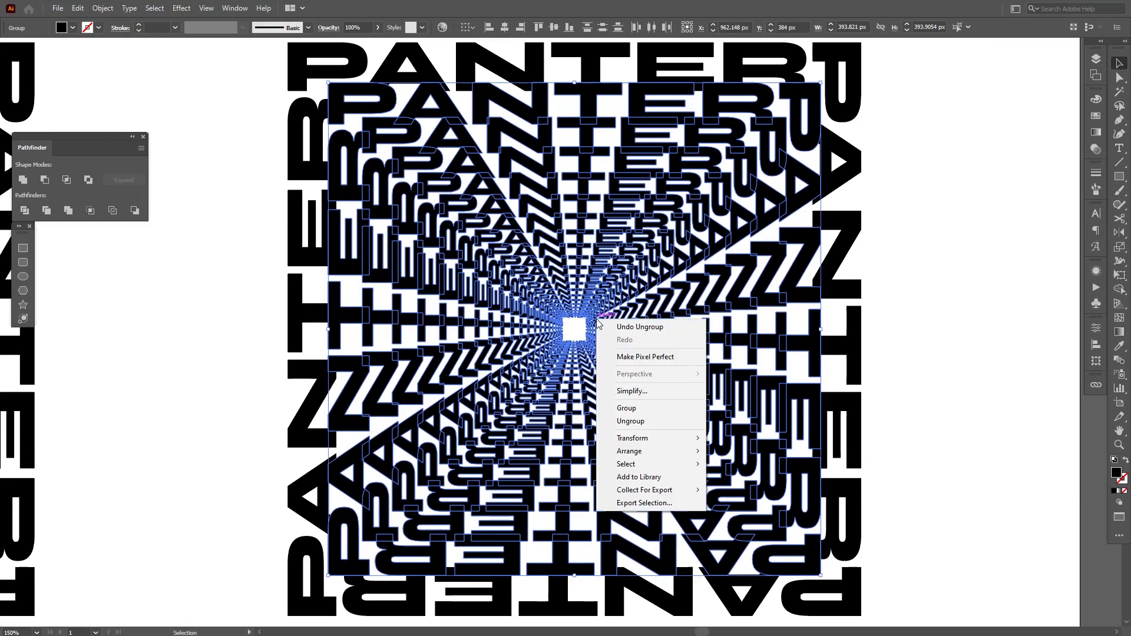
{"action": "left_click", "coordinate": [639, 410]}
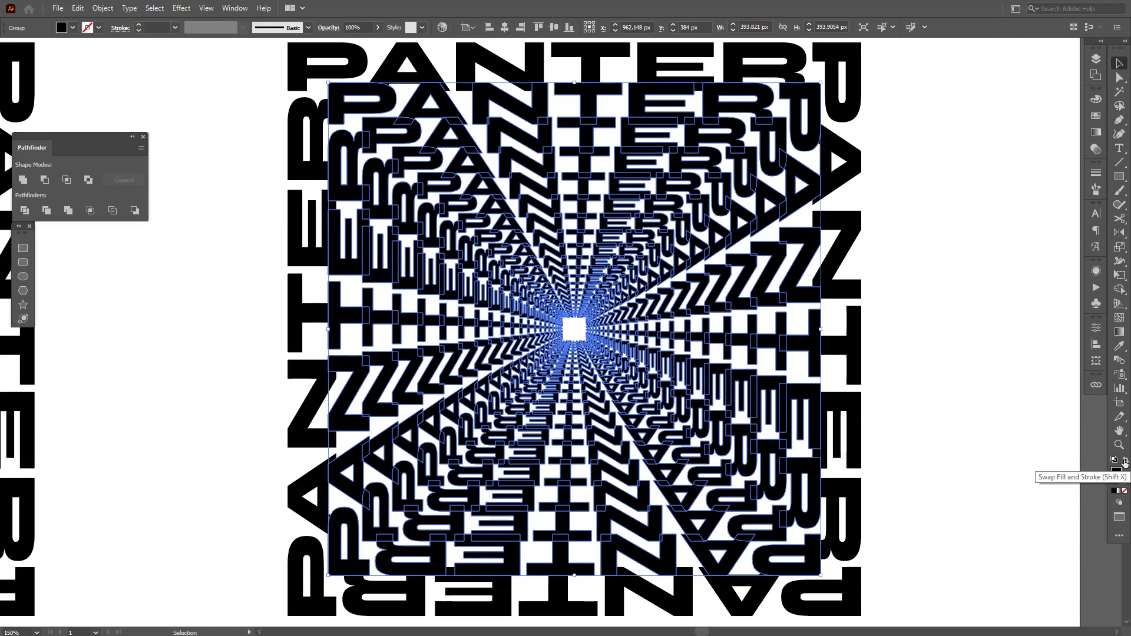
{"action": "left_click", "coordinate": [1125, 461]}
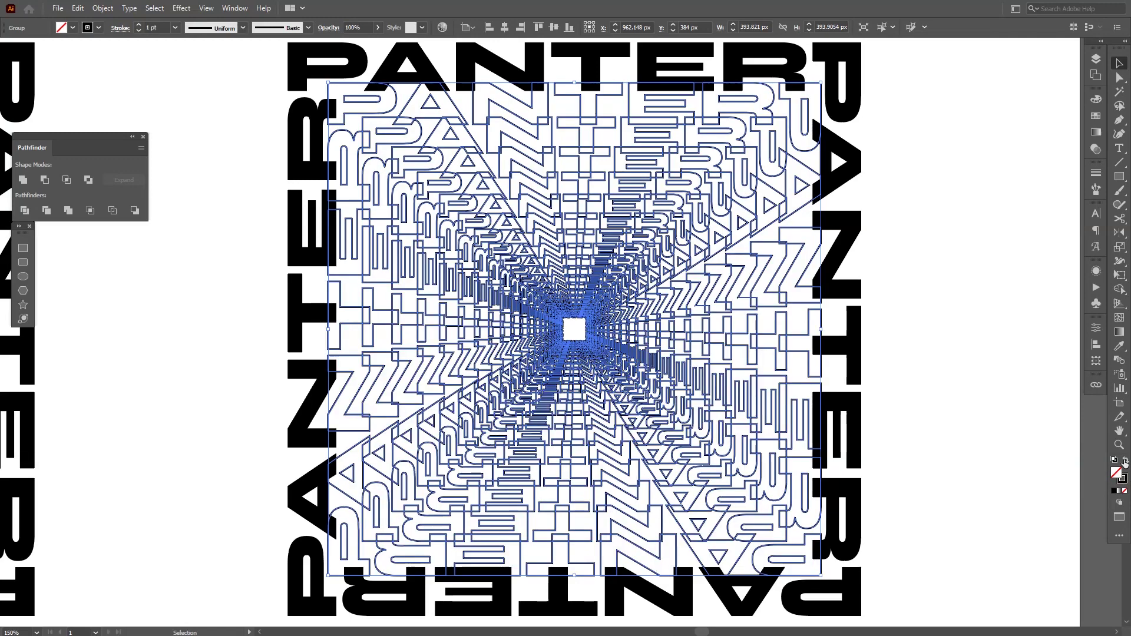
Step: Inspect the outlined tunnel, reselect it, and bring up the Stroke panel for its line weight
{"action": "left_click", "coordinate": [998, 441]}
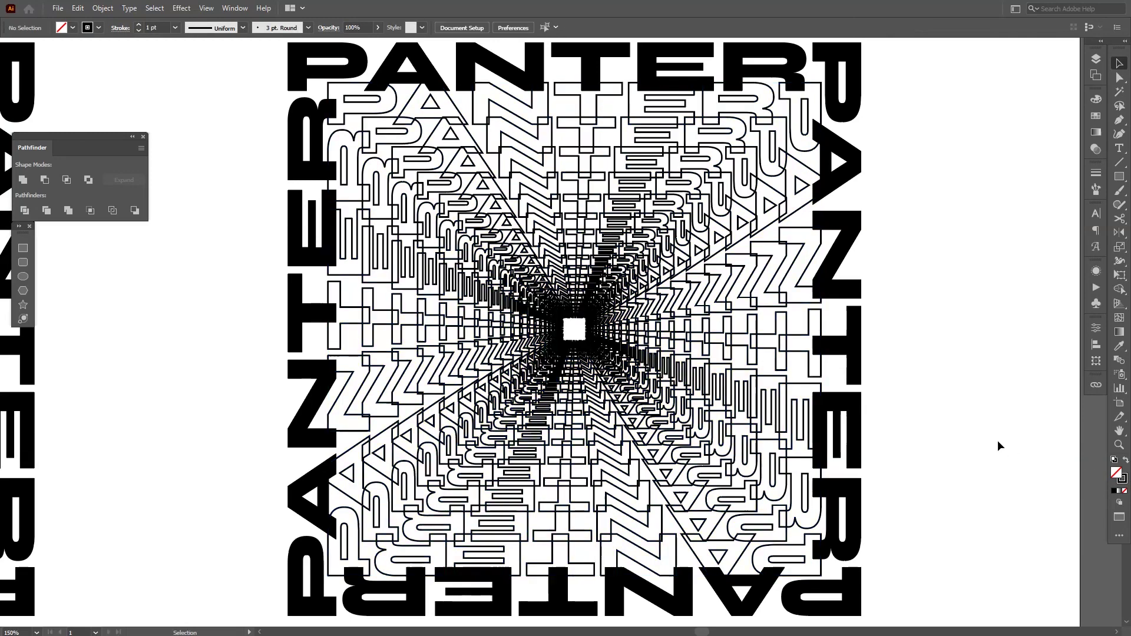
{"action": "scroll", "coordinate": [586, 348], "scroll_direction": "up", "scroll_amount": 4}
{"action": "scroll", "coordinate": [539, 289], "scroll_direction": "down", "scroll_amount": 6}
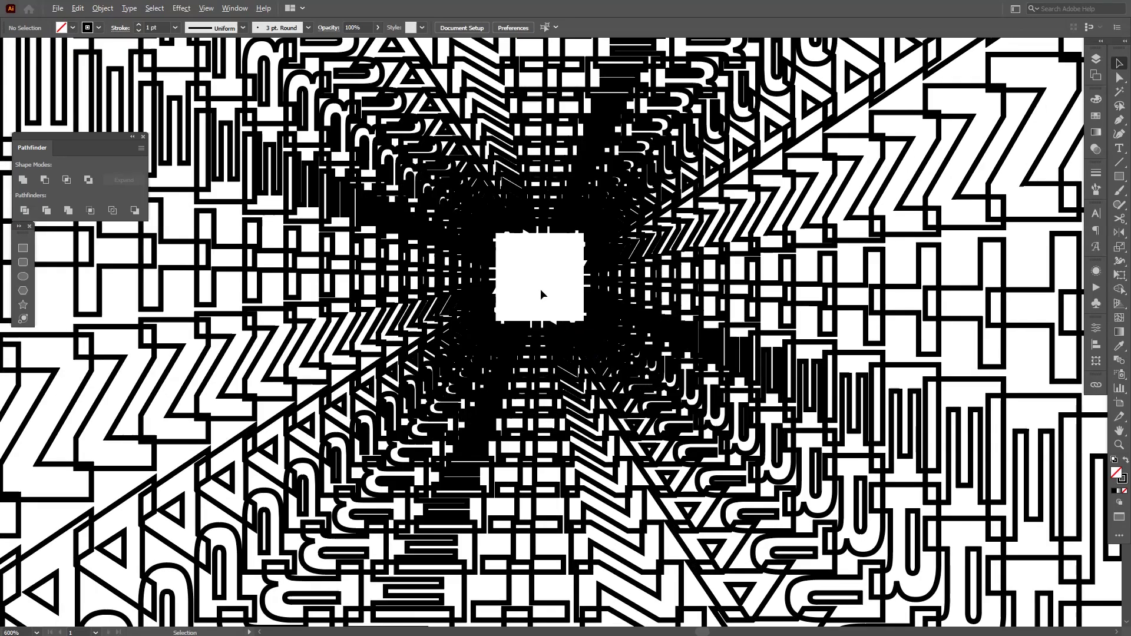
{"action": "scroll", "coordinate": [547, 306], "scroll_direction": "up", "scroll_amount": 3}
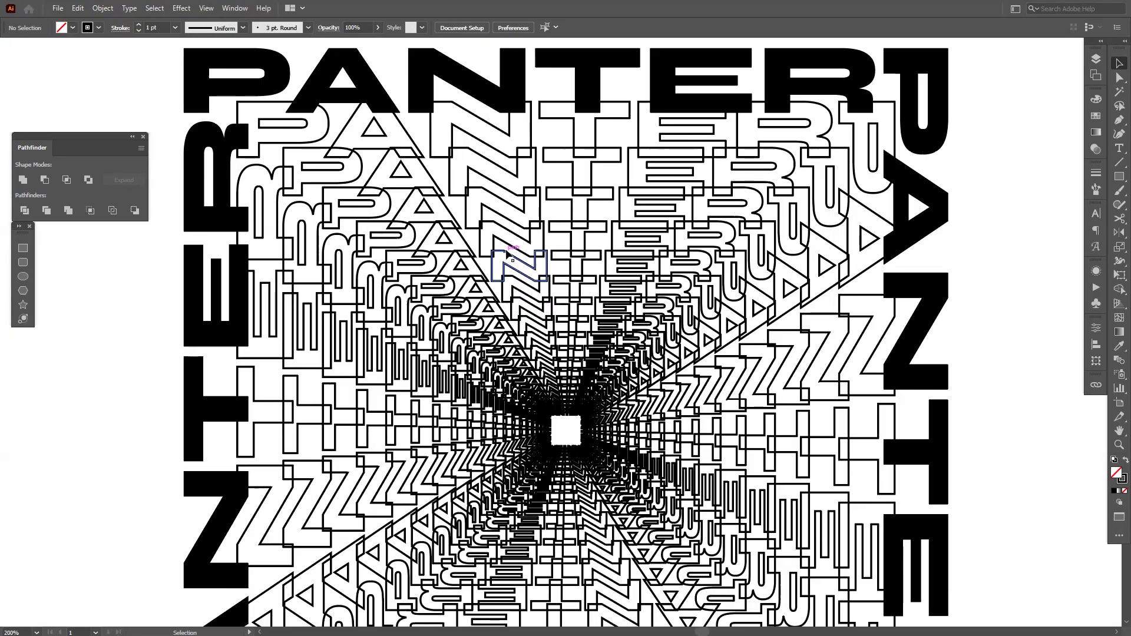
{"action": "left_click", "coordinate": [512, 260]}
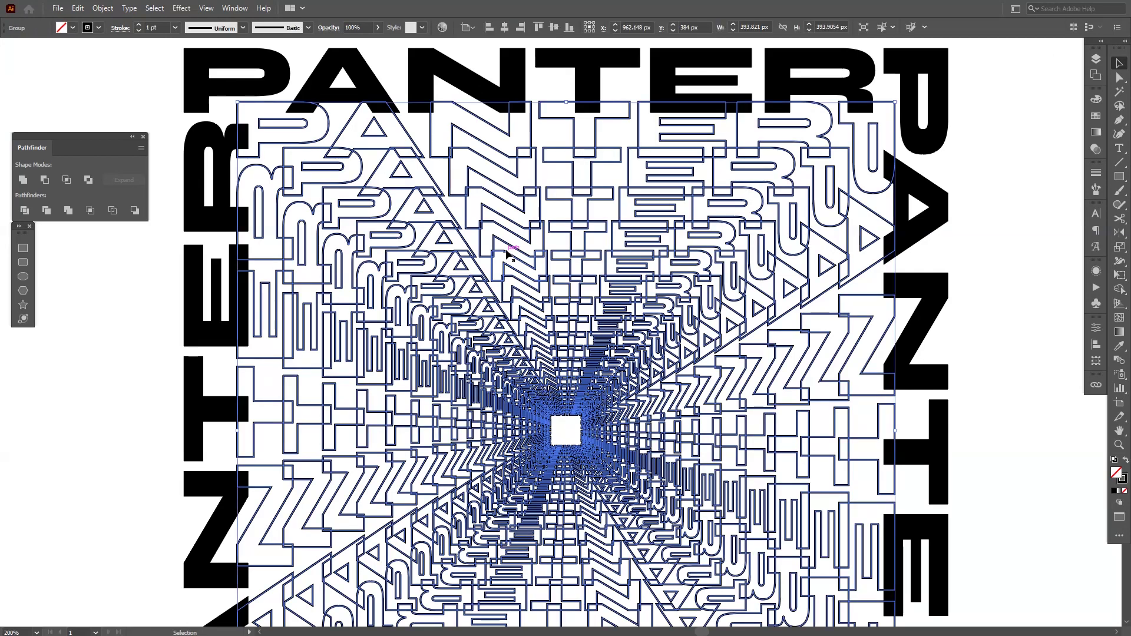
{"action": "scroll", "coordinate": [512, 260], "scroll_direction": "down", "scroll_amount": 2}
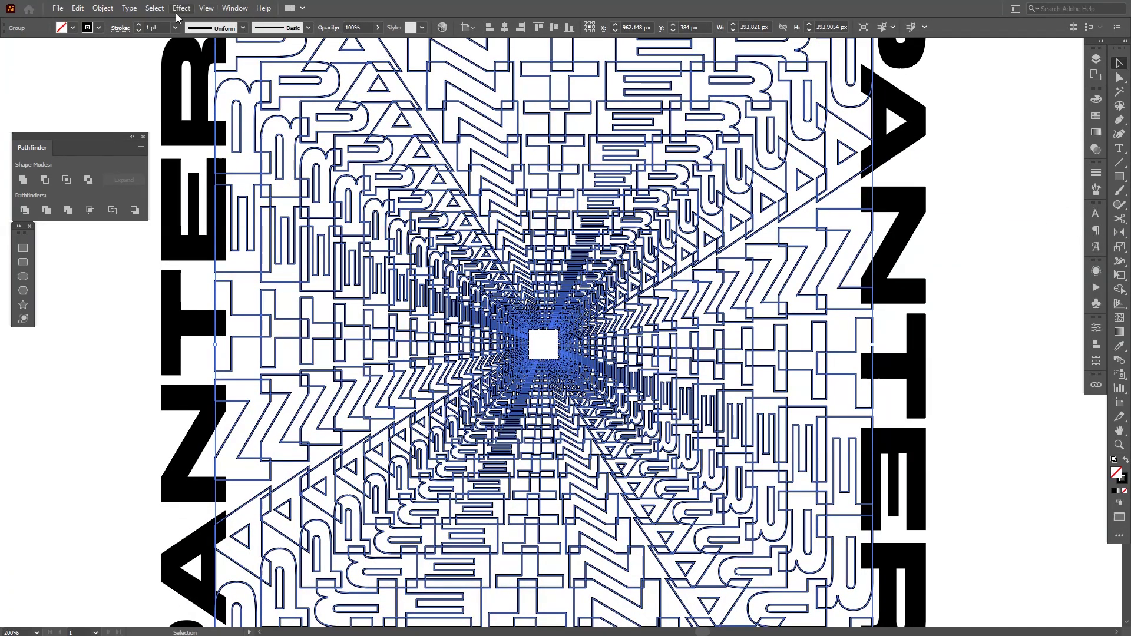
{"action": "left_click", "coordinate": [162, 28]}
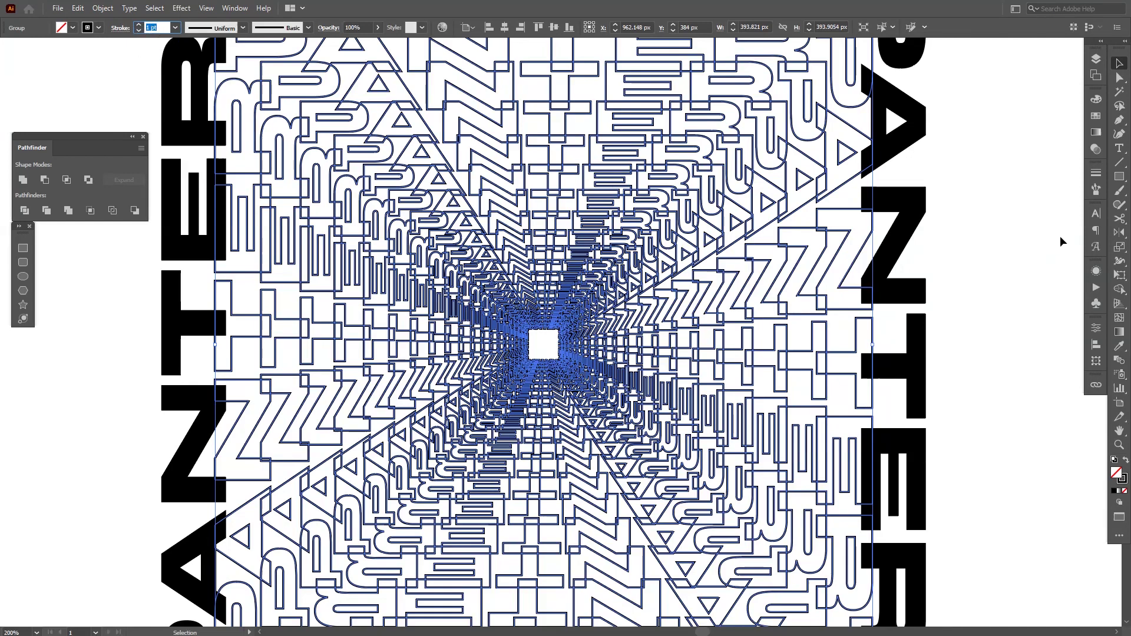
{"action": "left_click", "coordinate": [1099, 179]}
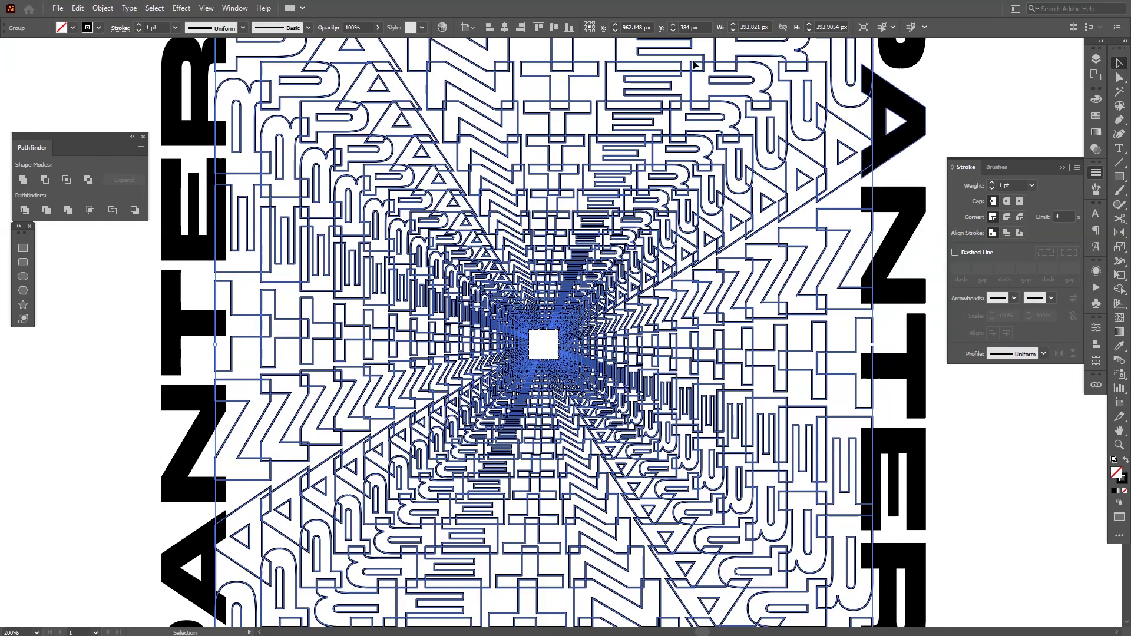
Step: Thin the tunnel outline stroke to 0.25 pt and align it to the outside of each letter
{"action": "left_click", "coordinate": [239, 10]}
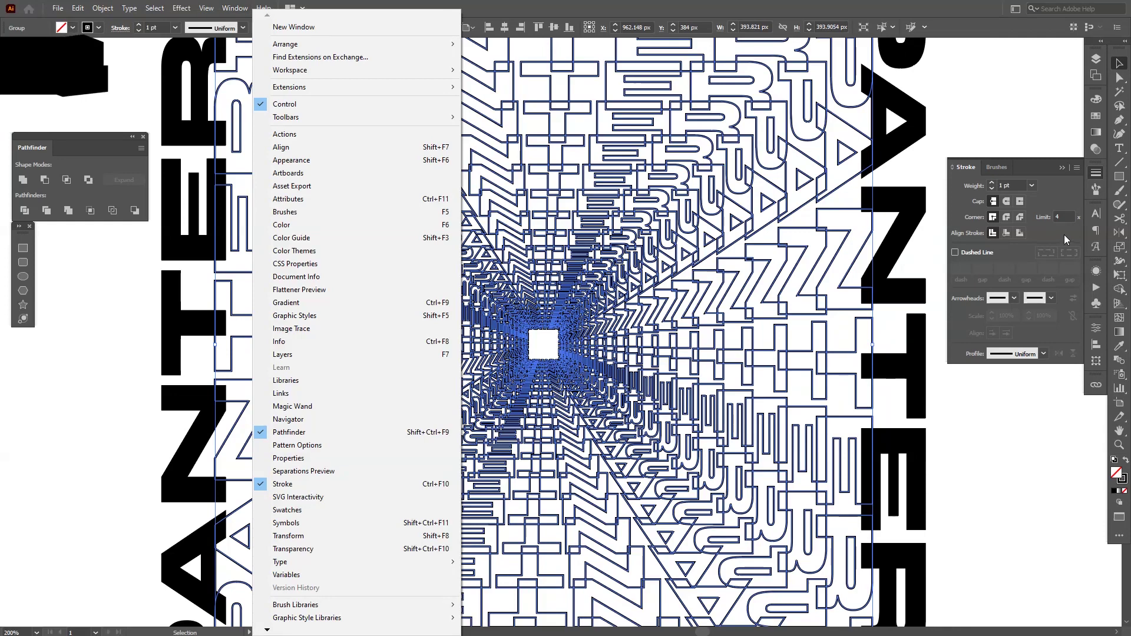
{"action": "left_click", "coordinate": [1014, 187]}
{"action": "left_click", "coordinate": [1015, 187]}
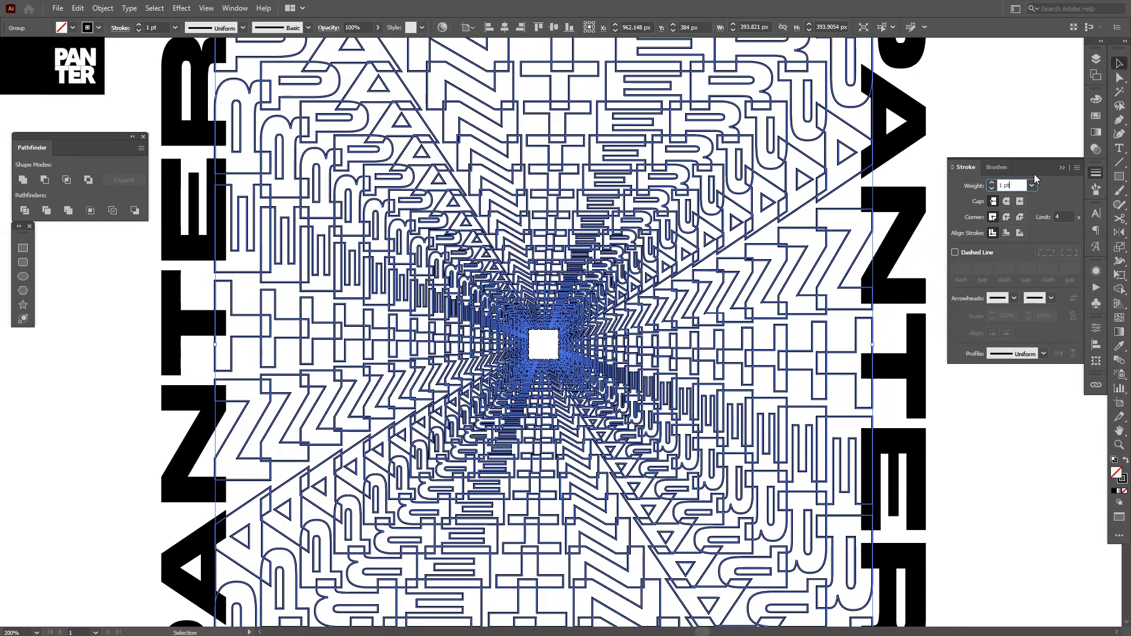
{"action": "key", "text": "Down"}
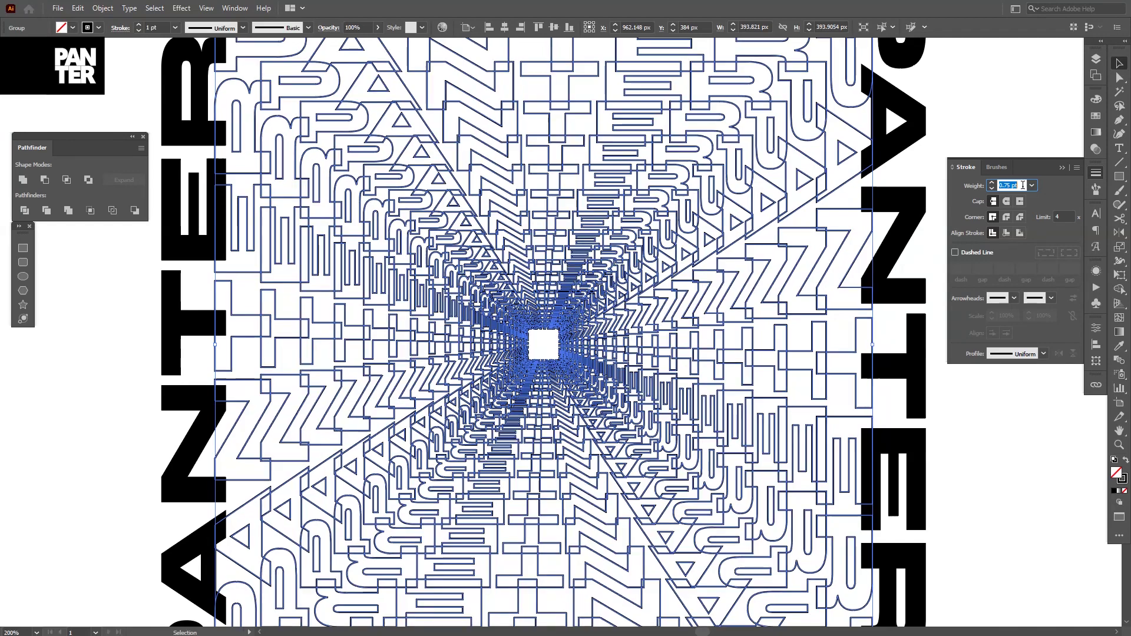
{"action": "key", "text": "Down"}
{"action": "key", "text": "Down"}
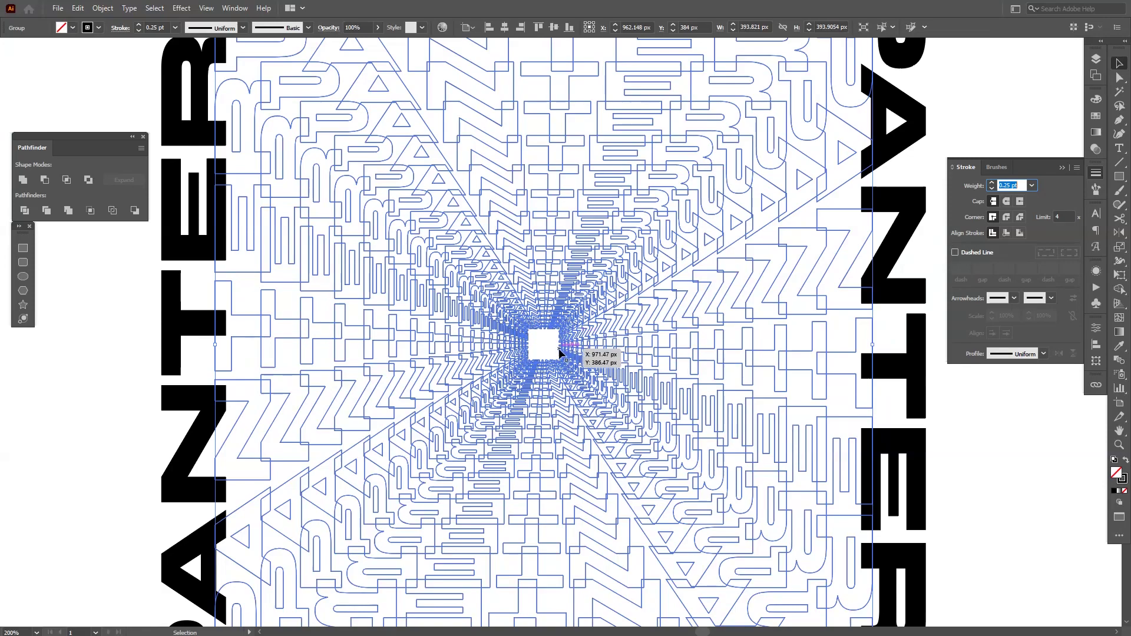
{"action": "scroll", "coordinate": [559, 348], "scroll_direction": "up", "scroll_amount": 5}
{"action": "scroll", "coordinate": [559, 353], "scroll_direction": "up", "scroll_amount": 3}
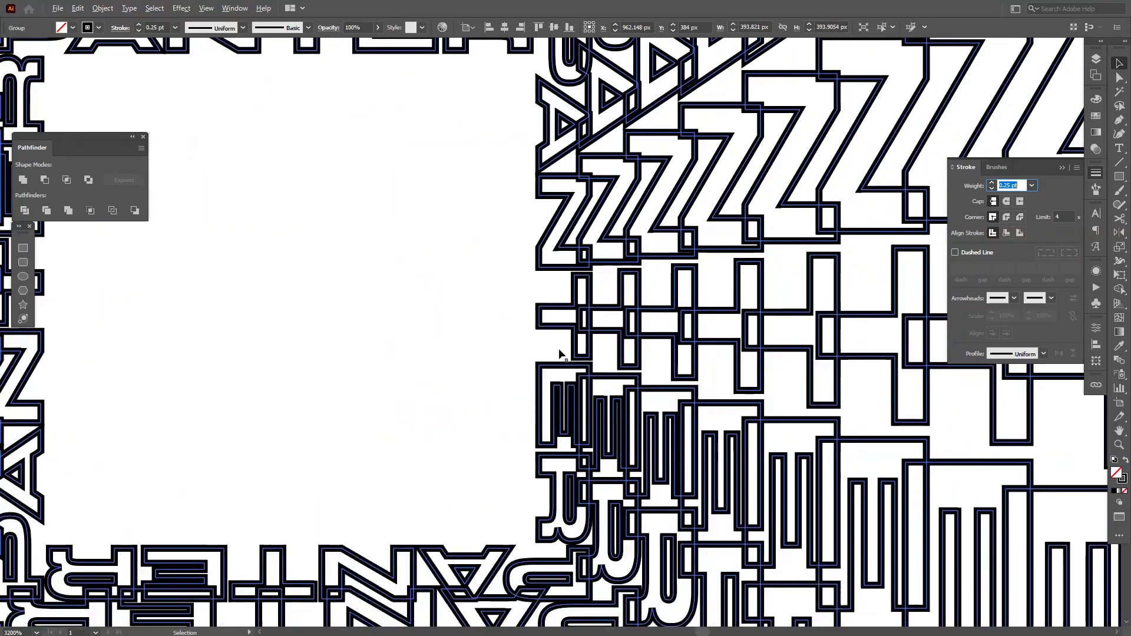
{"action": "left_click", "coordinate": [1021, 234]}
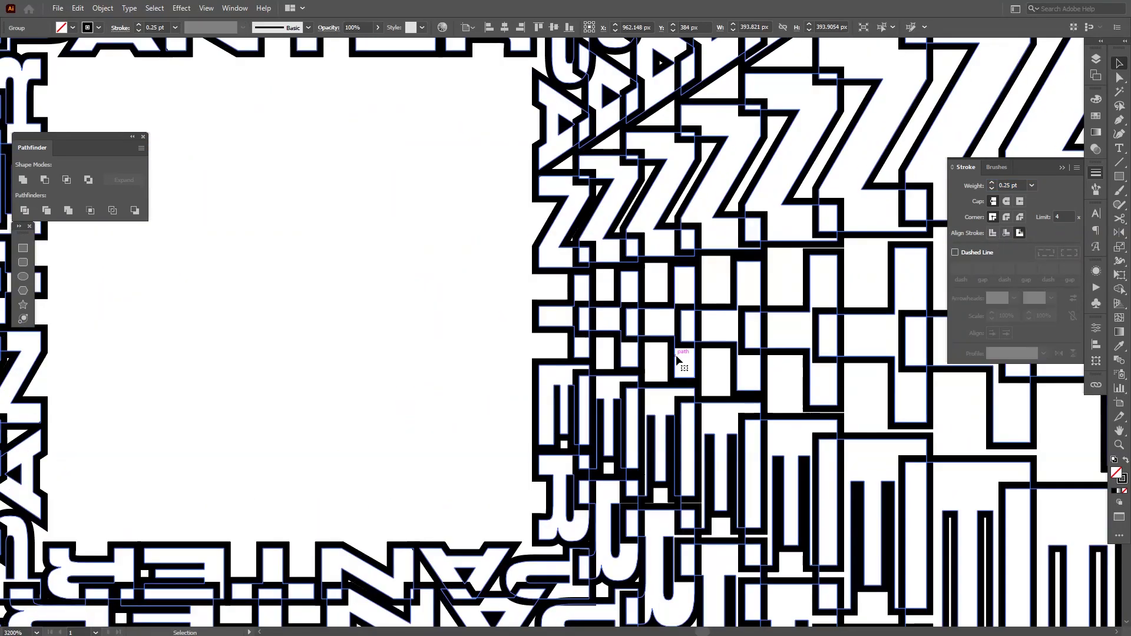
Step: Deselect to inspect the thin lines, then reselect the tunnel artwork
{"action": "left_click", "coordinate": [454, 345]}
{"action": "scroll", "coordinate": [454, 345], "scroll_direction": "down", "scroll_amount": 3}
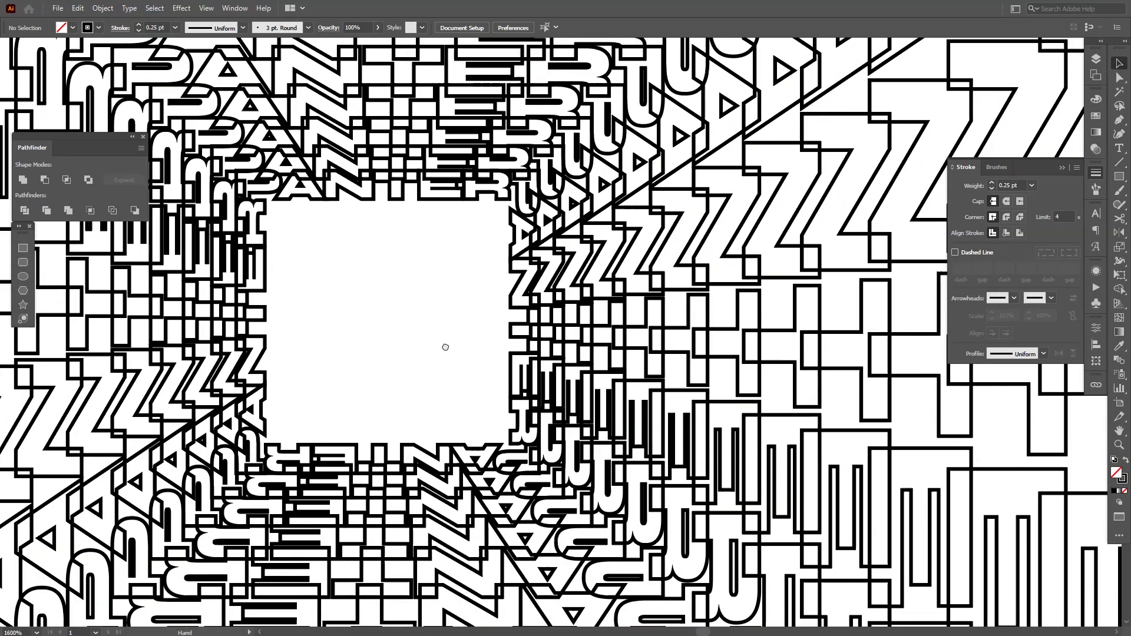
{"action": "scroll", "coordinate": [446, 351], "scroll_direction": "down", "scroll_amount": 6}
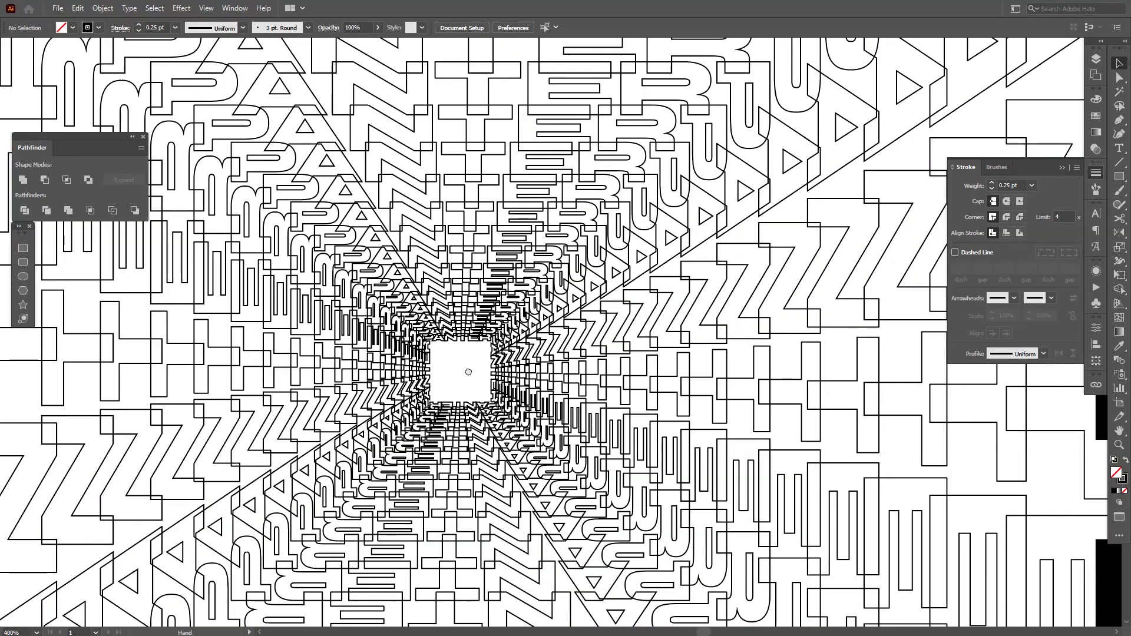
{"action": "scroll", "coordinate": [472, 370], "scroll_direction": "down", "scroll_amount": 1}
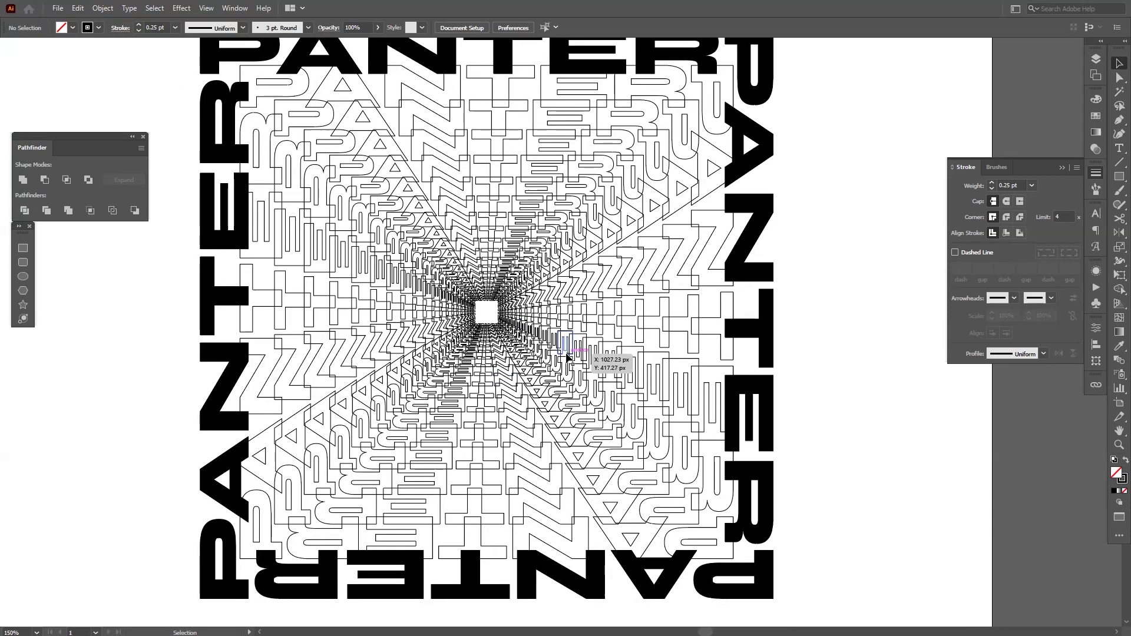
{"action": "left_click", "coordinate": [530, 391]}
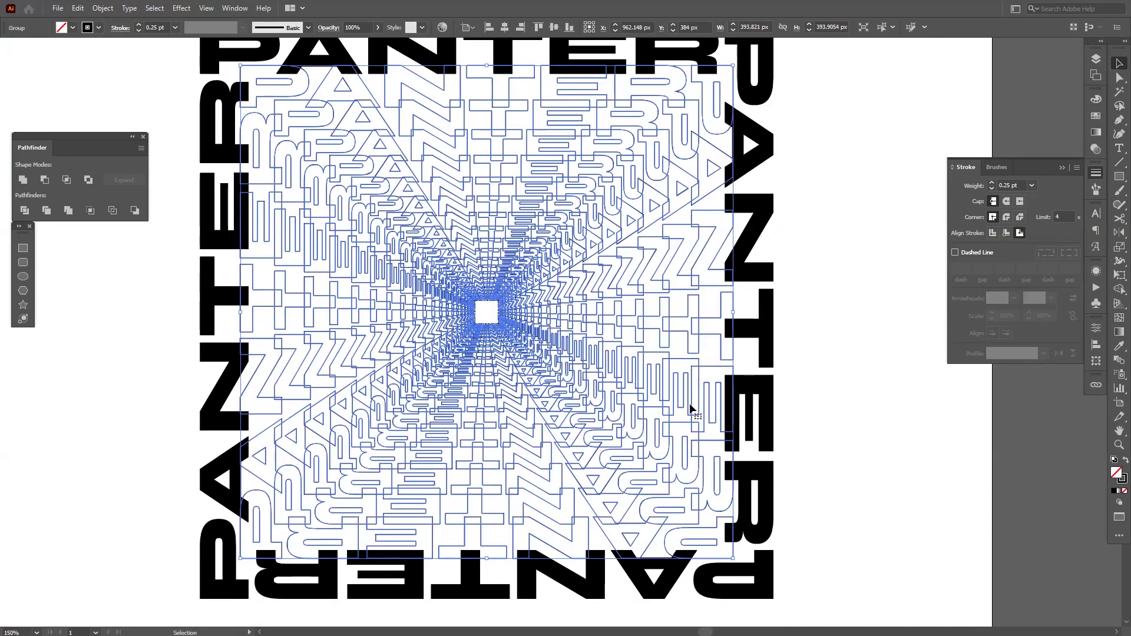
{"action": "left_click", "coordinate": [888, 285]}
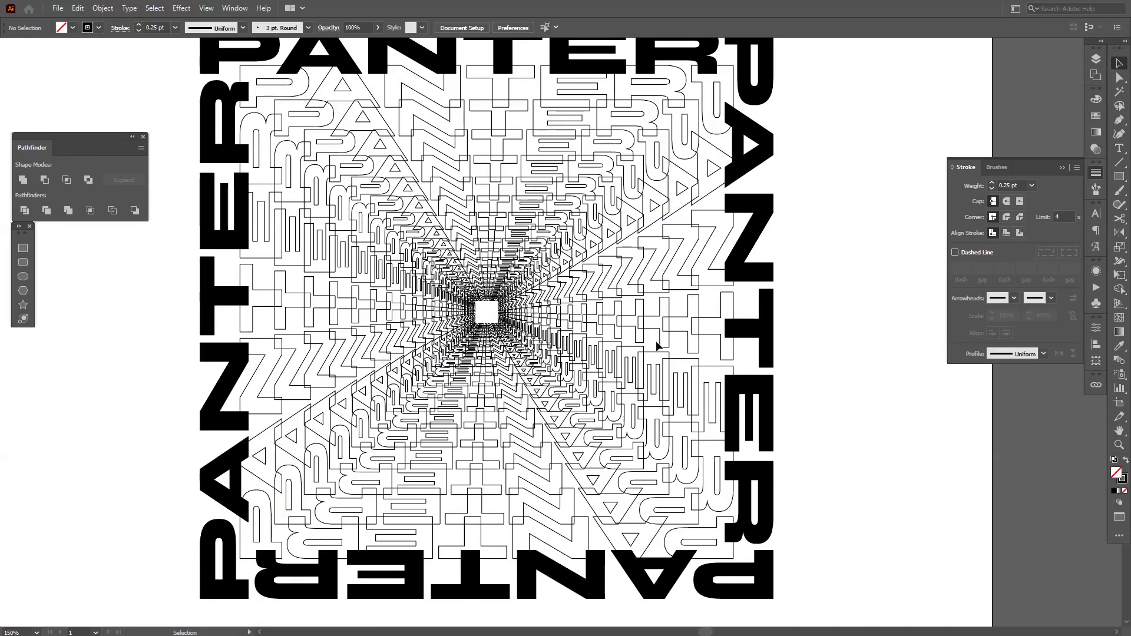
{"action": "left_click", "coordinate": [605, 350]}
Step: Raise the tunnel outline stroke weight to 0.5 pt and check the thicker lines
{"action": "left_click", "coordinate": [1018, 185]}
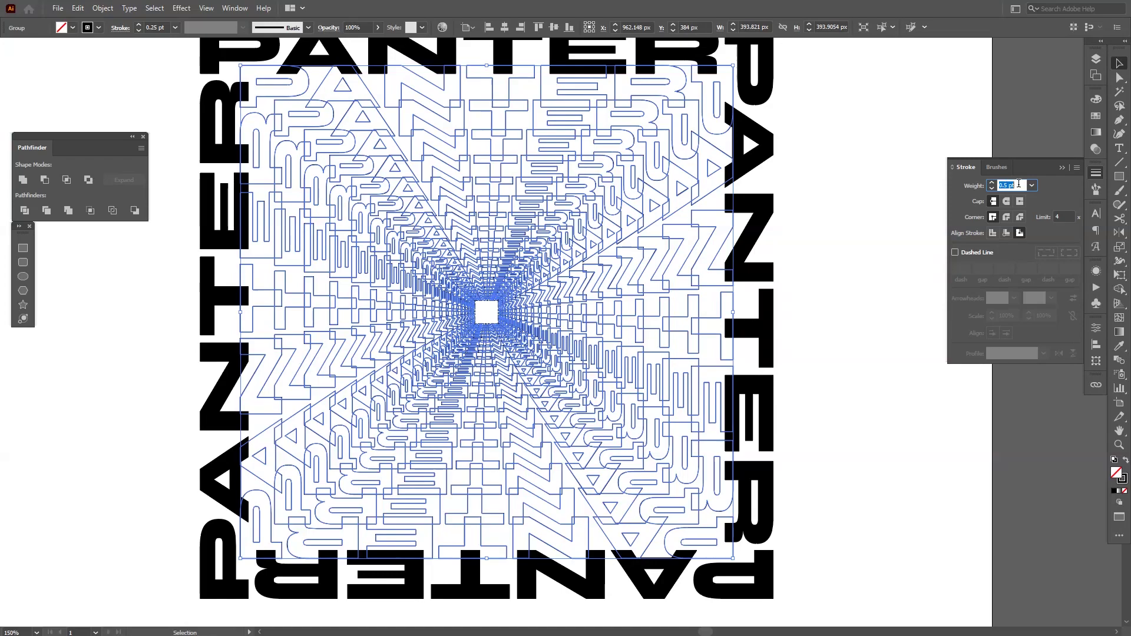
{"action": "key", "text": "Return"}
{"action": "left_click", "coordinate": [882, 307]}
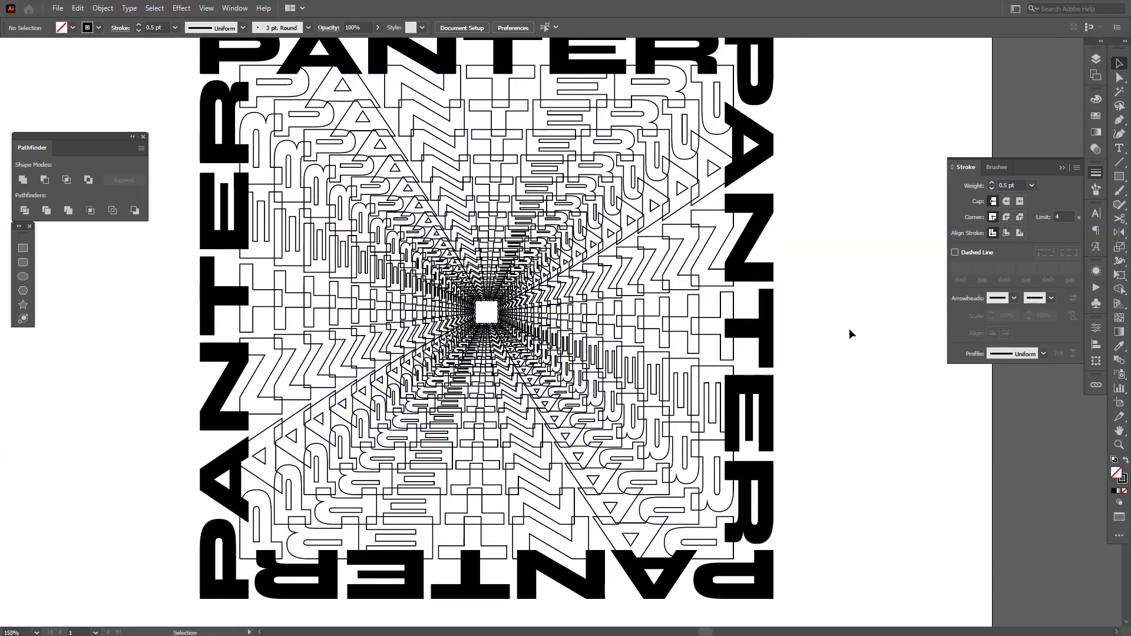
{"action": "scroll", "coordinate": [495, 307], "scroll_direction": "up", "scroll_amount": 7}
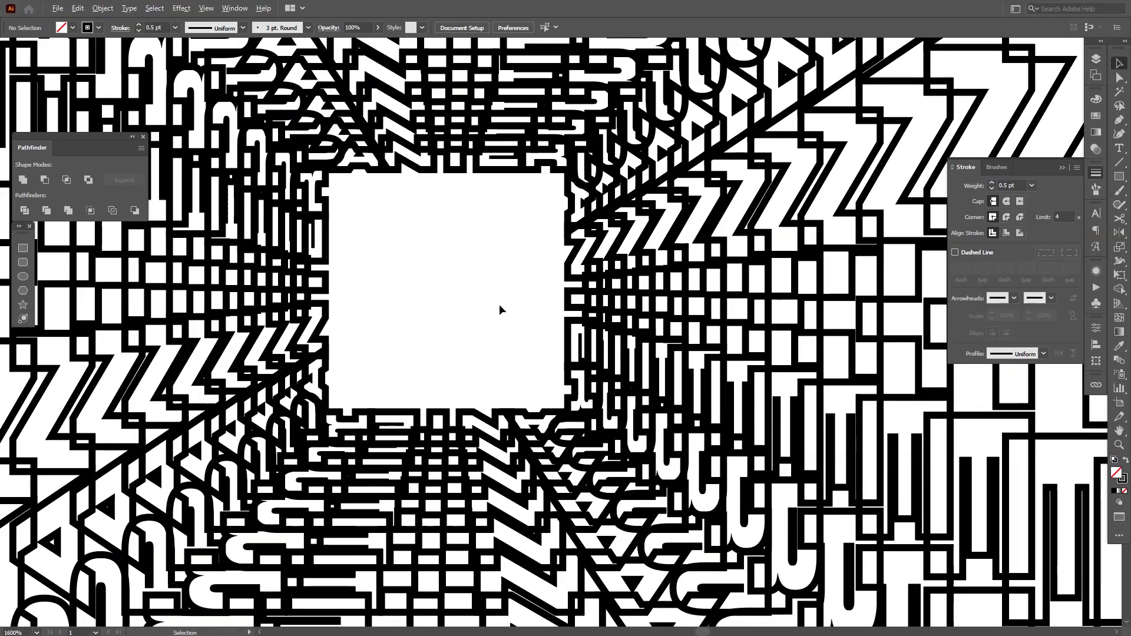
{"action": "scroll", "coordinate": [499, 304], "scroll_direction": "down", "scroll_amount": 7}
Step: Zoom out slightly on the tunnel artwork and collapse the Stroke panel
{"action": "scroll", "coordinate": [843, 361], "scroll_direction": "down", "scroll_amount": 2}
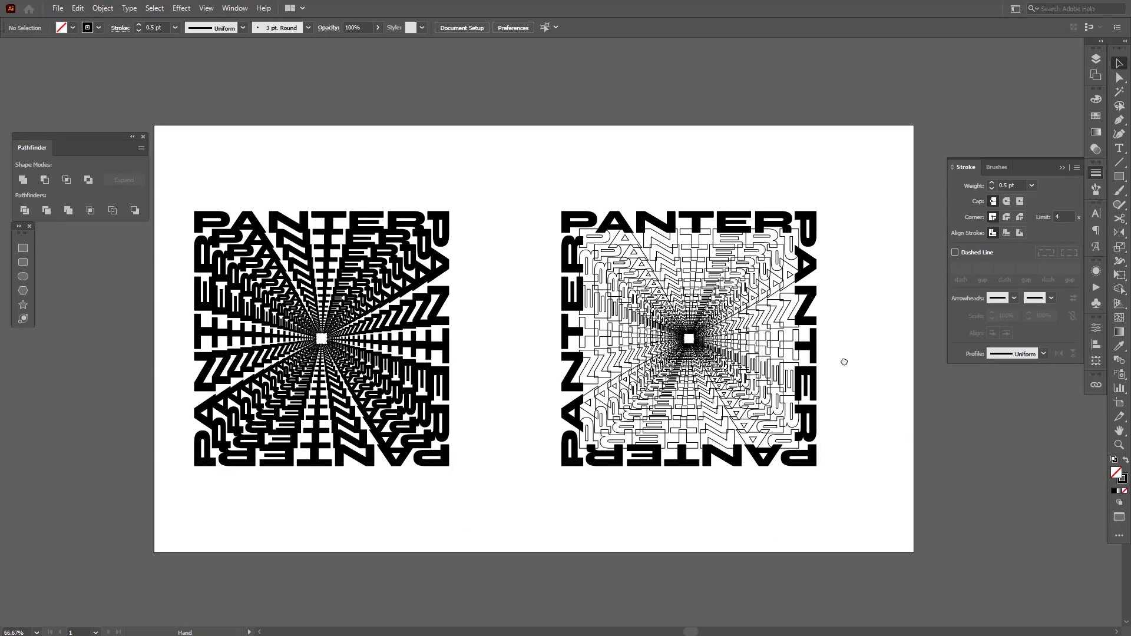
{"action": "scroll", "coordinate": [844, 361], "scroll_direction": "up", "scroll_amount": 3}
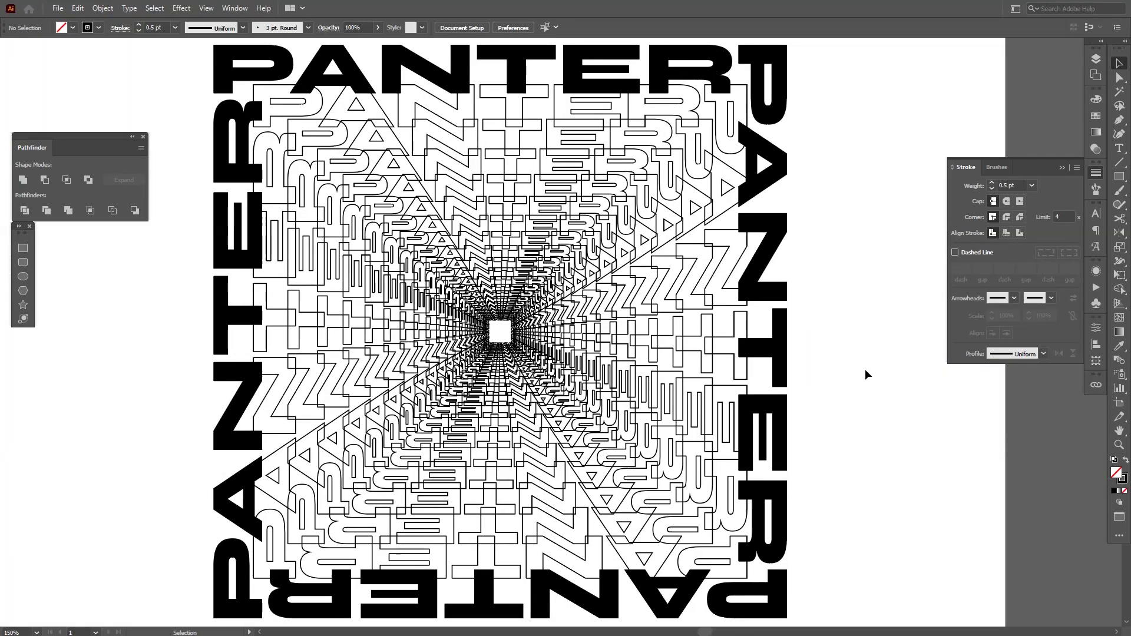
{"action": "key", "text": "z"}
{"action": "left_click_drag", "start_coordinate": [854, 369], "coordinate": [830, 372]}
{"action": "key", "text": "v"}
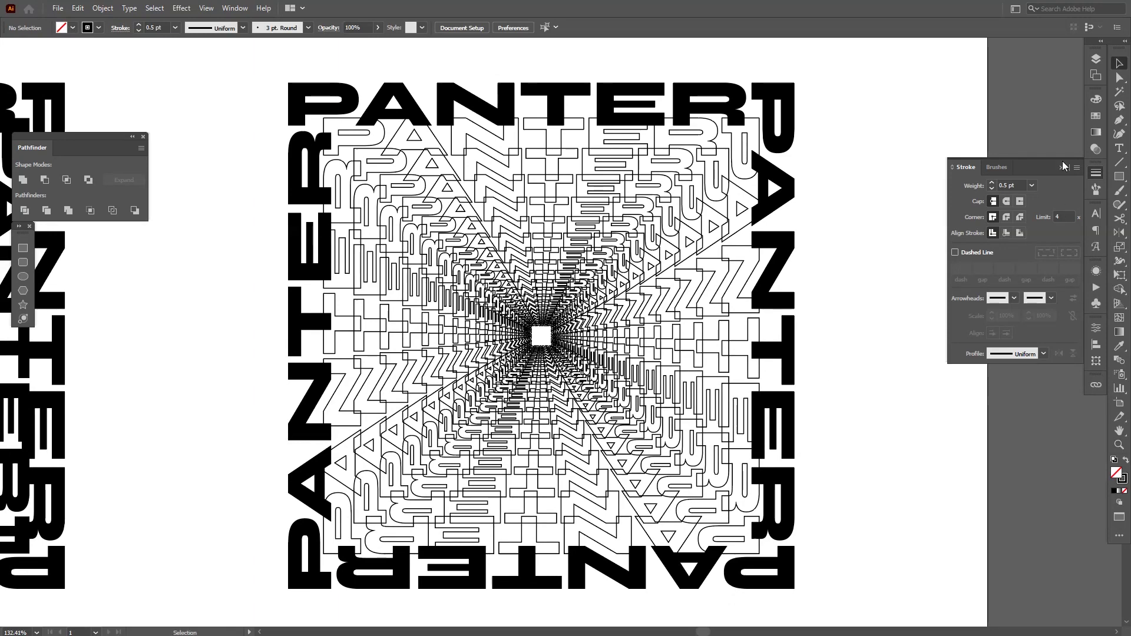
{"action": "left_click", "coordinate": [1062, 167]}
Step: Check the bold PANTER frame text, then zoom out to reveal the left artwork's edge
{"action": "left_click", "coordinate": [780, 198]}
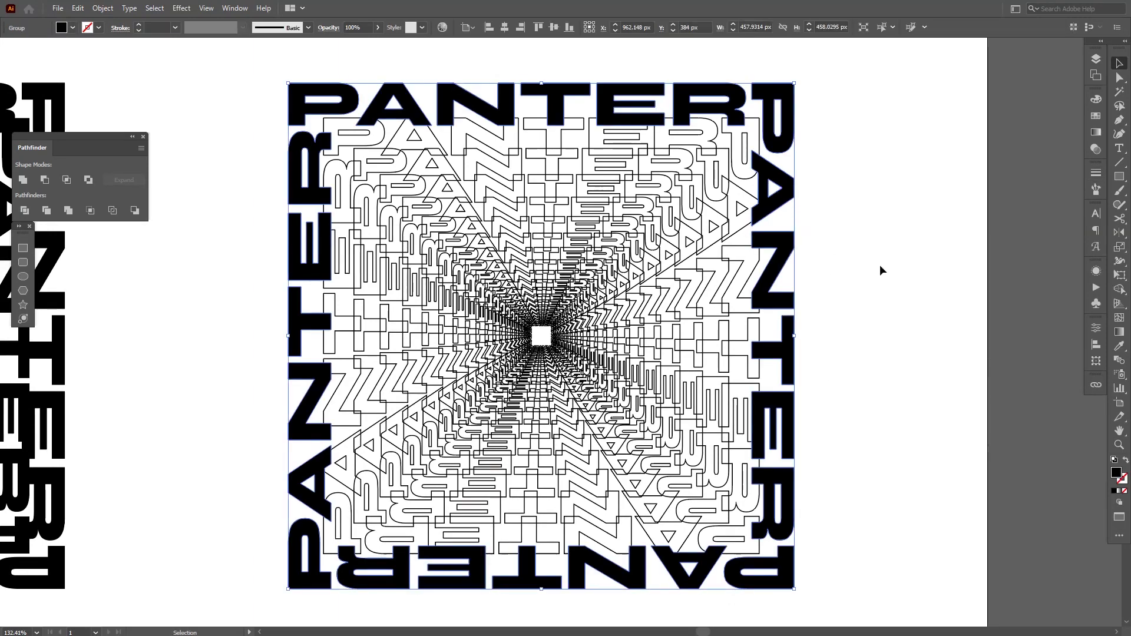
{"action": "left_click", "coordinate": [879, 264]}
{"action": "scroll", "coordinate": [570, 330], "scroll_direction": "up", "scroll_amount": 1}
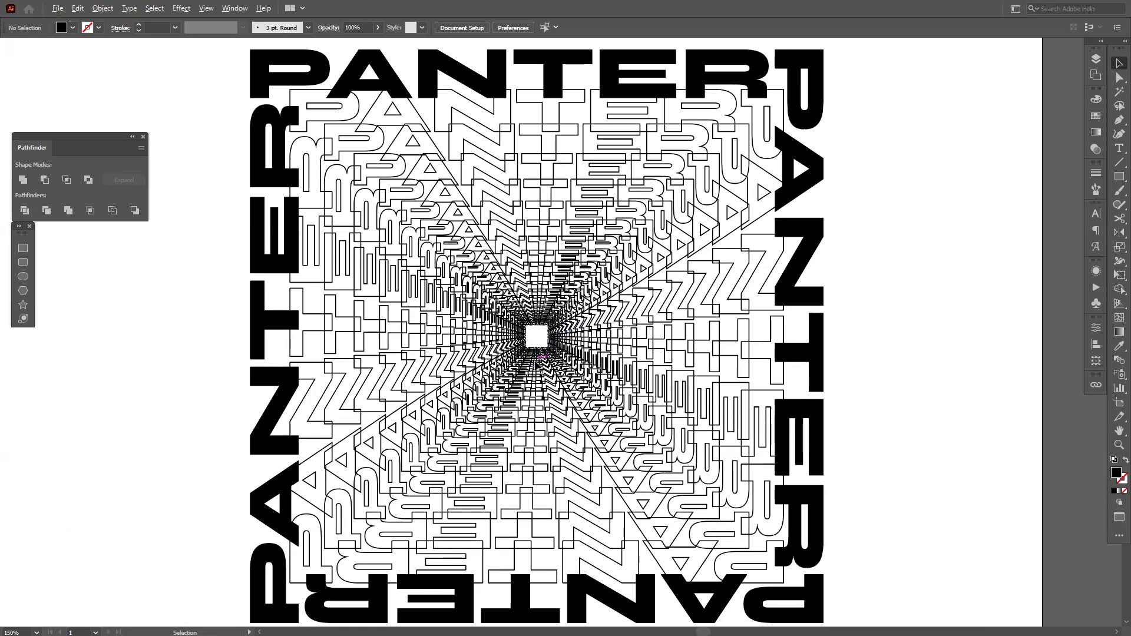
{"action": "key", "text": "z"}
{"action": "left_click_drag", "start_coordinate": [938, 348], "coordinate": [911, 349]}
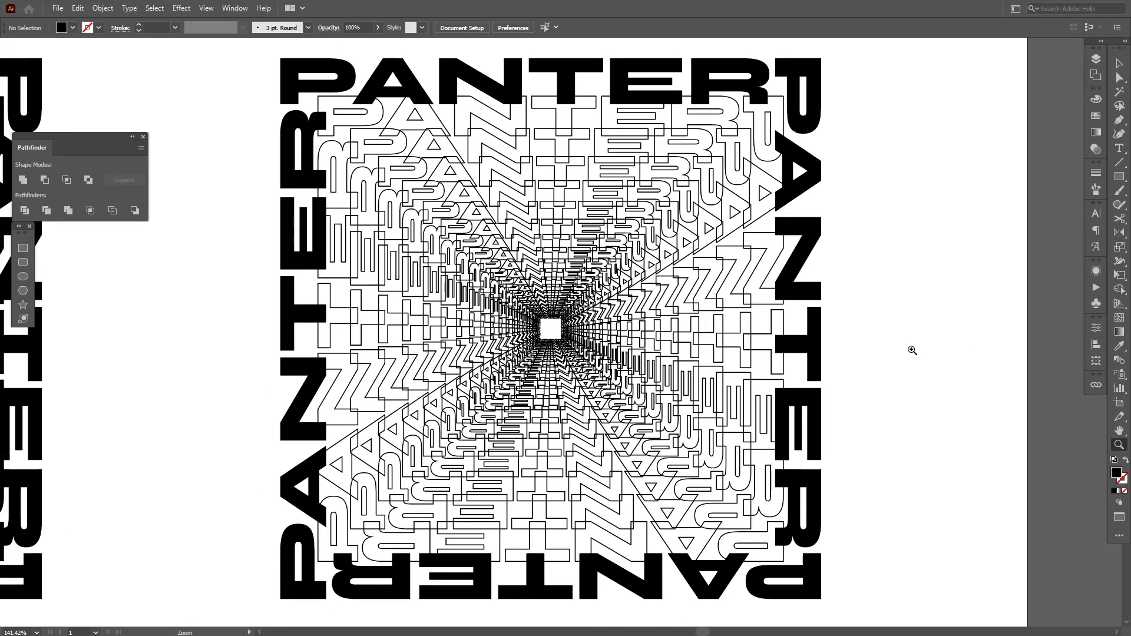